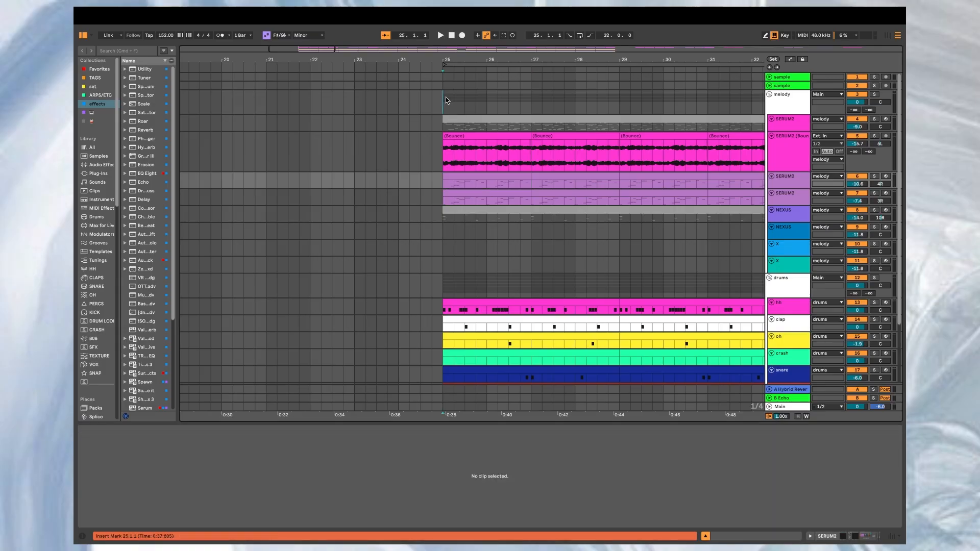
# Play the arrangement from bar 25 and display the Main track's effects chain
pyautogui.scroll(-5, 447, 102)
pyautogui.hscroll(-1, 455, 135)
pyautogui.press('space')
pyautogui.scroll(5, 455, 135)
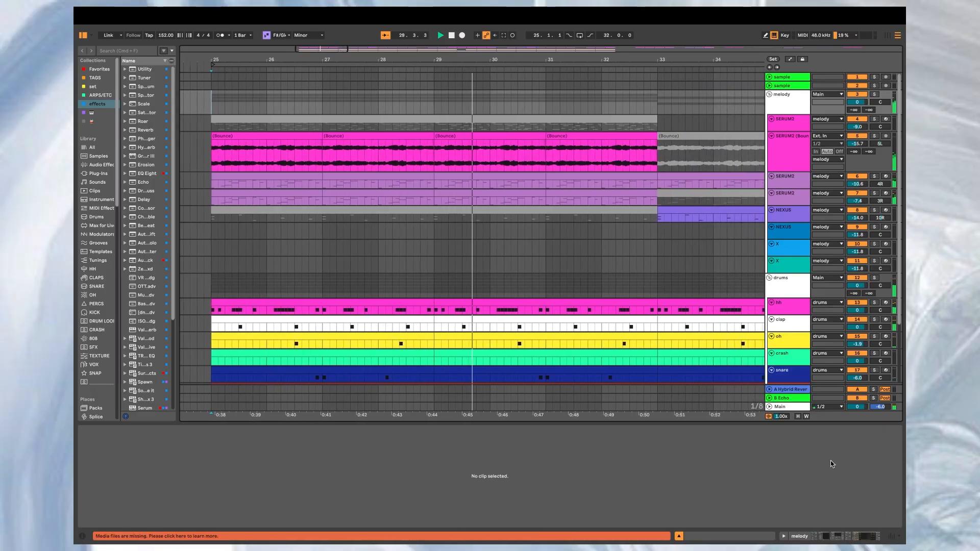
pyautogui.doubleClick(791, 407)
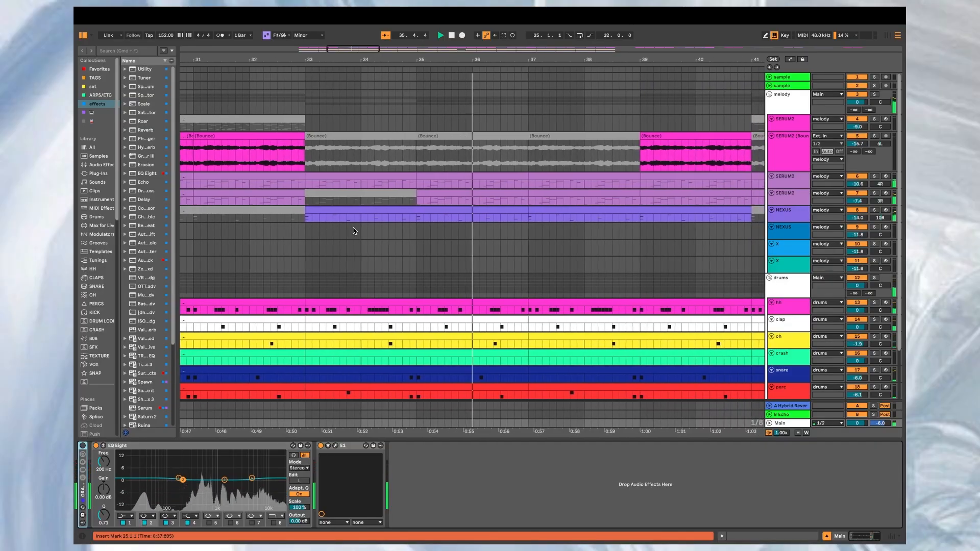
pyautogui.press('space')
pyautogui.hscroll(5, 519, 274)
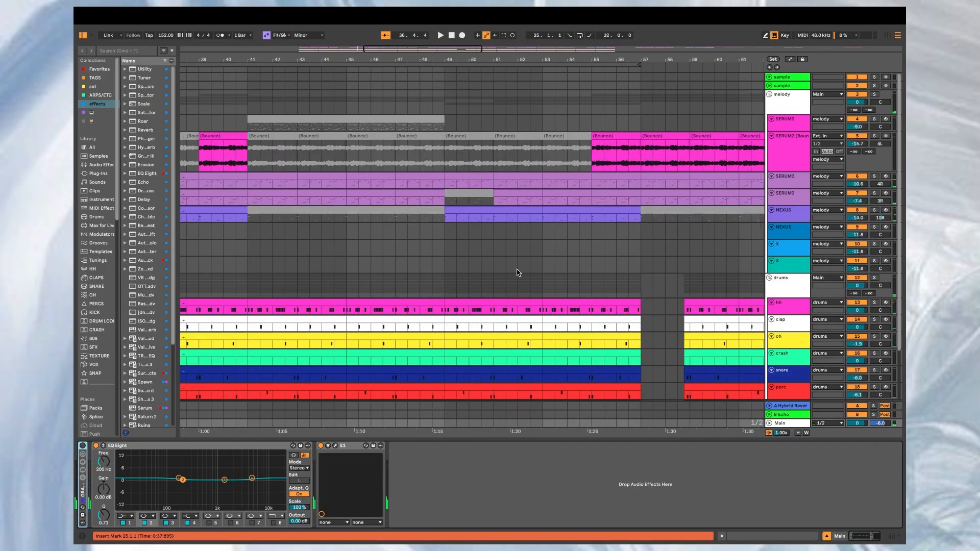
pyautogui.hscroll(-8, 519, 273)
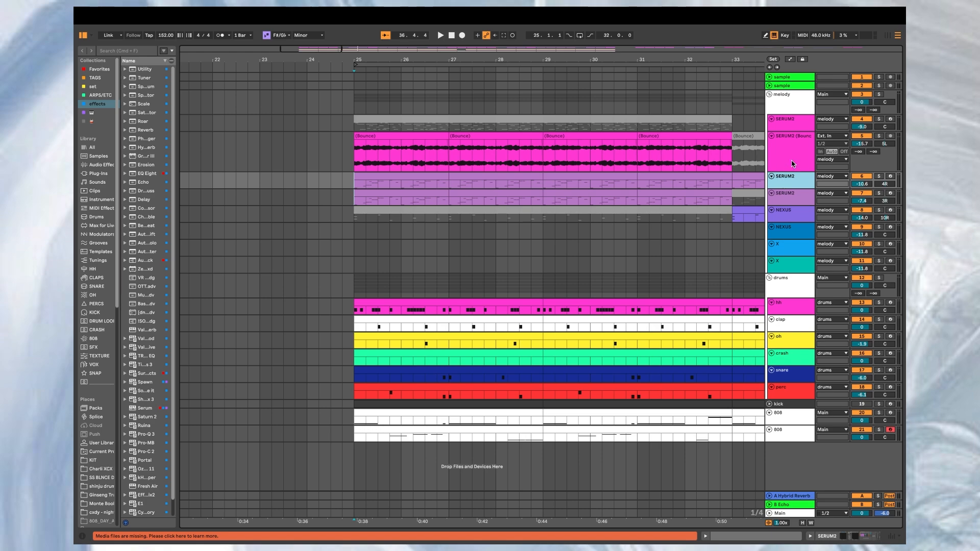
# Open the first MIDI clip of the upper SERUM2 track in an enlarged note editor with its notes magnified
pyautogui.click(779, 121)
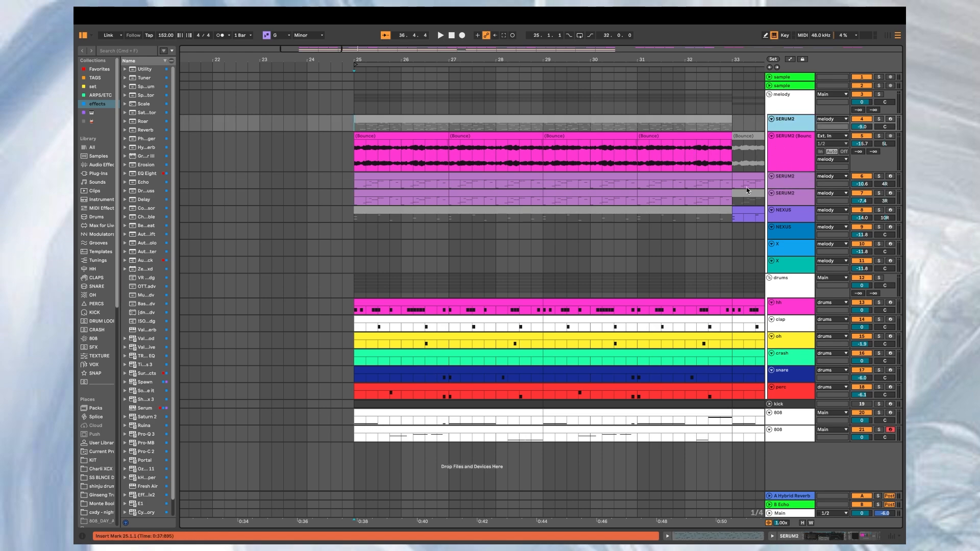
pyautogui.hscroll(-2, 728, 184)
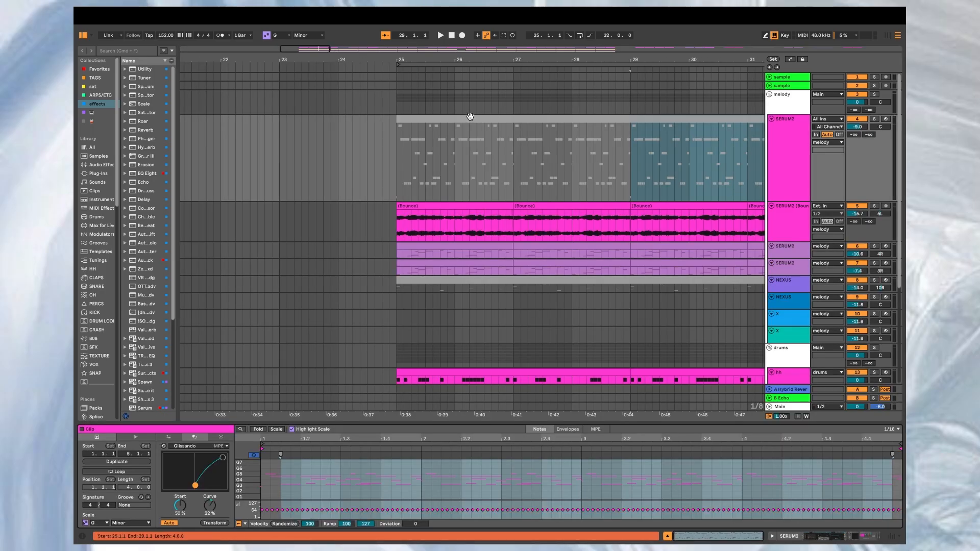
pyautogui.click(470, 118)
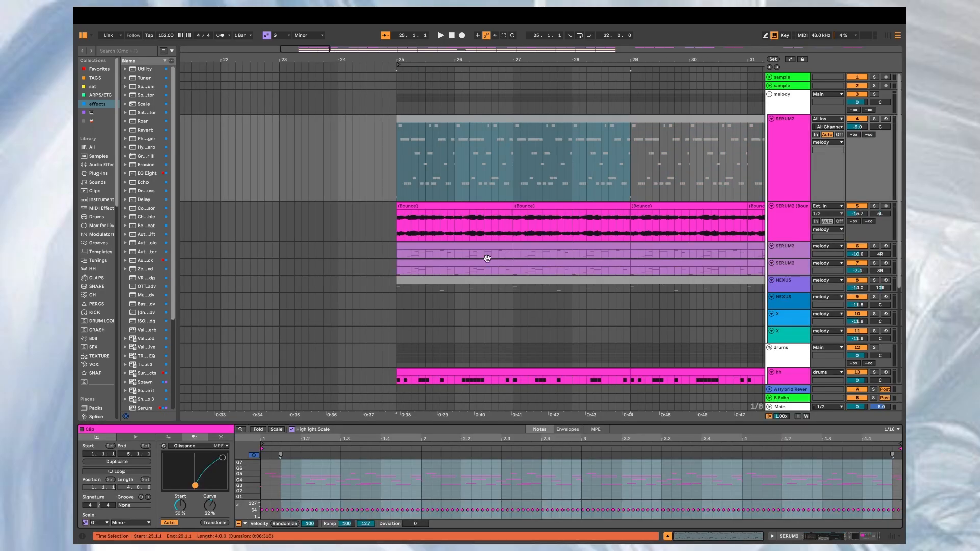
pyautogui.moveTo(538, 425); pyautogui.dragTo(538, 178)
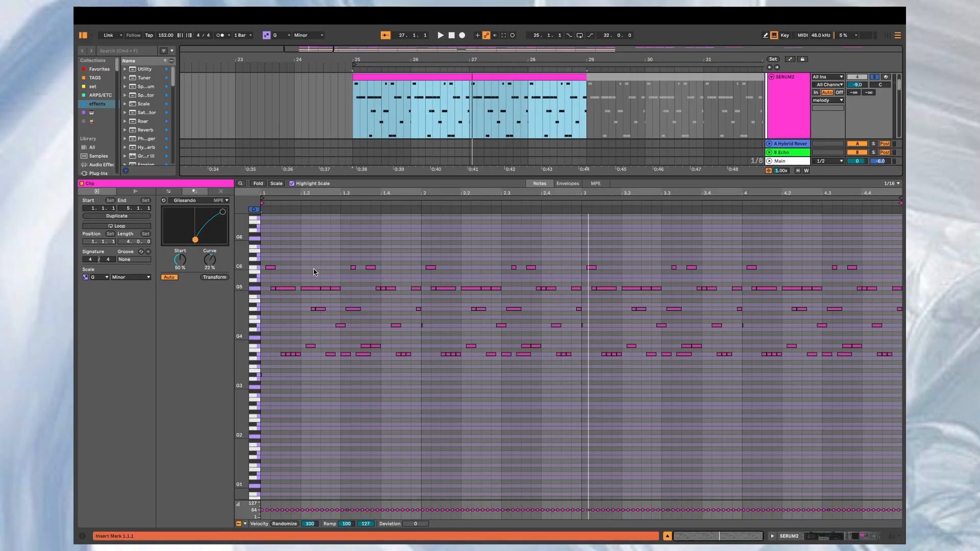
pyautogui.moveTo(238, 276); pyautogui.dragTo(242, 276)
pyautogui.click(351, 276)
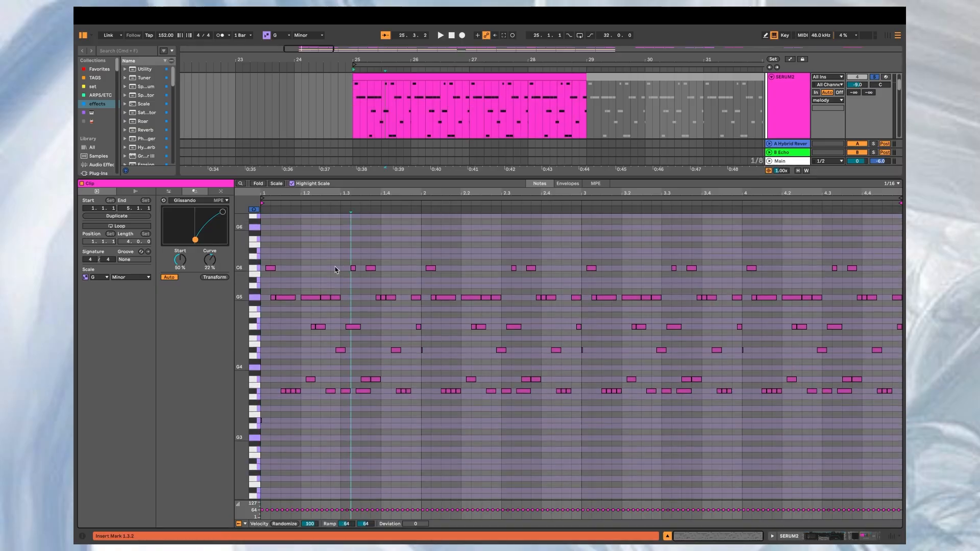
pyautogui.scroll(2, 274, 320)
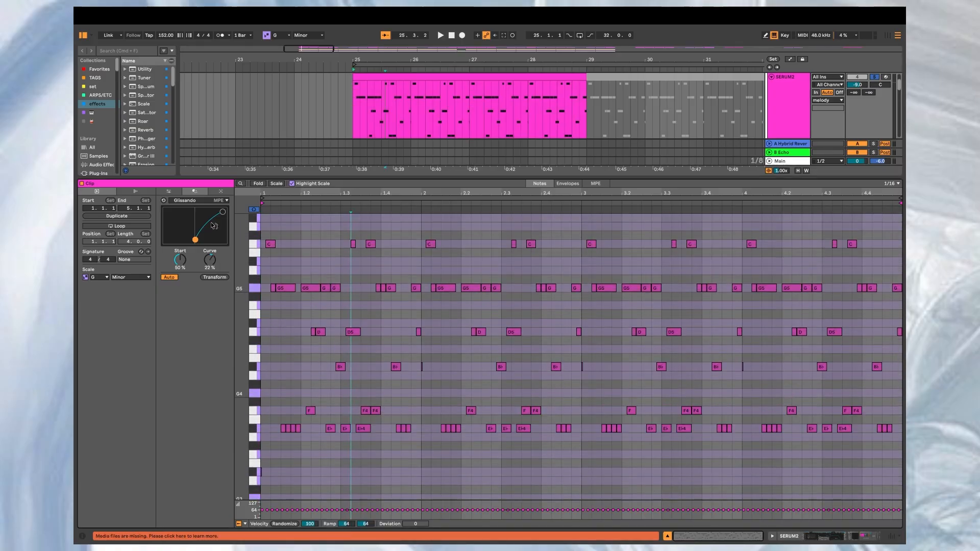
# Switch the clip's MIDI transformation to Arpeggiate and back to Glissando
pyautogui.click(195, 202)
pyautogui.click(201, 210)
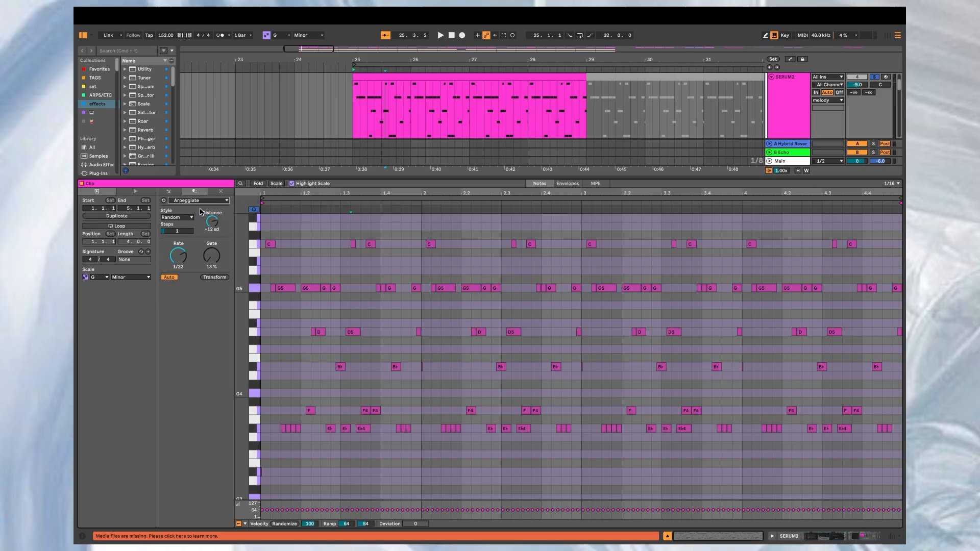
pyautogui.click(199, 200)
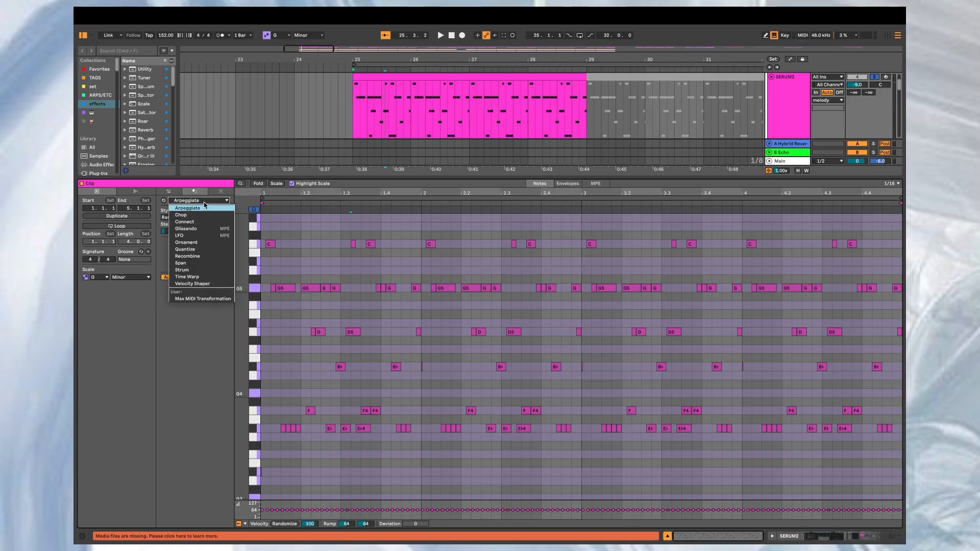
pyautogui.click(192, 230)
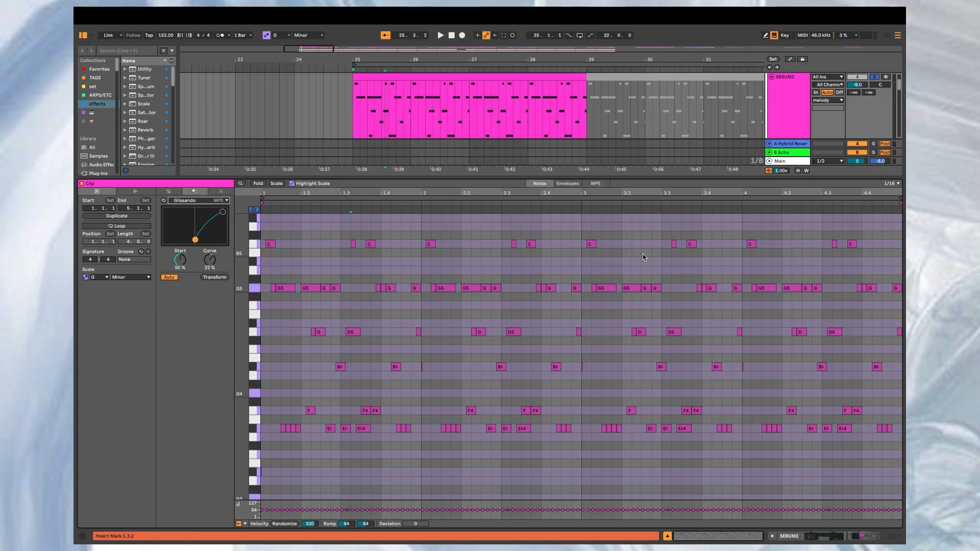
# Inspect the clip's MPE pitch glides, play them back and return to the note view
pyautogui.click(596, 183)
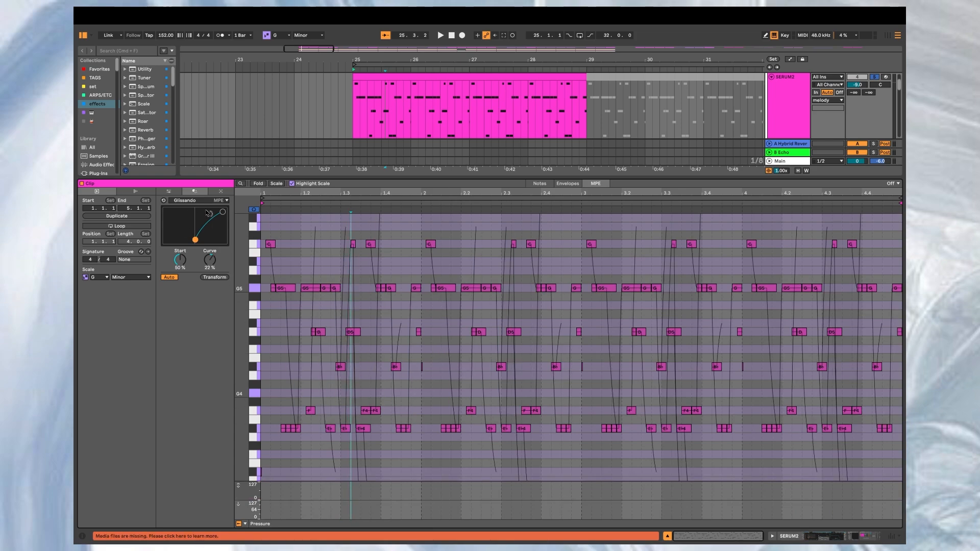
pyautogui.press('space')
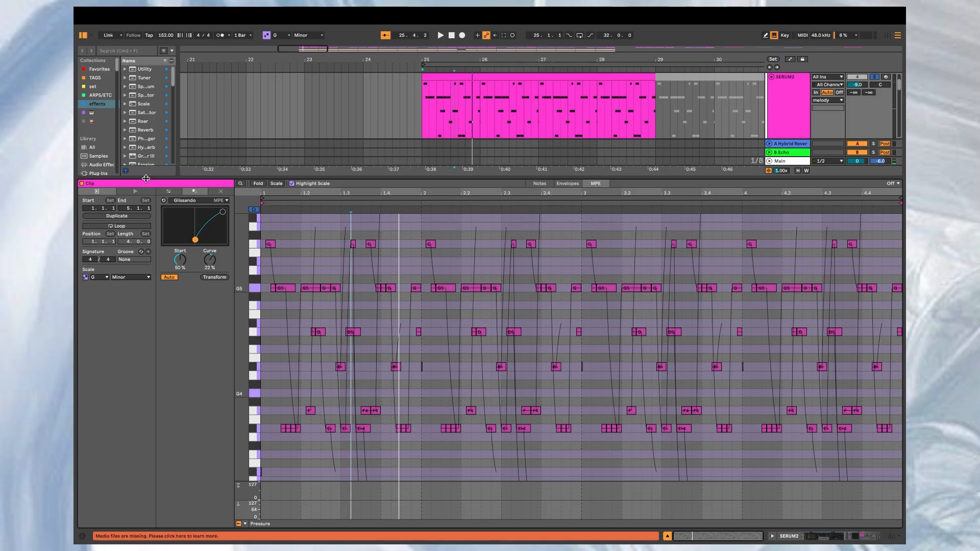
pyautogui.click(540, 184)
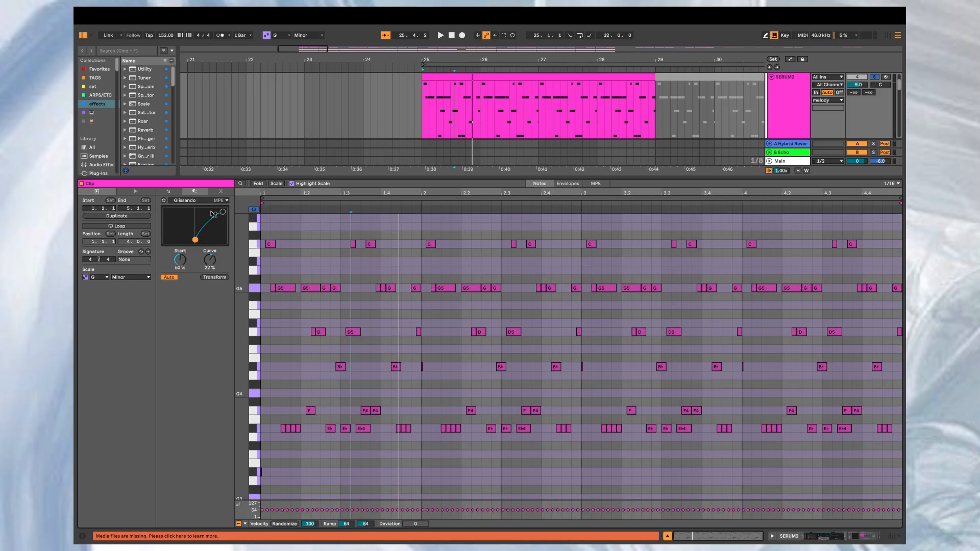
# Select most of the notes in the clip's first bar and look through the MIDI transformations, including Arpeggiate
pyautogui.moveTo(292, 226); pyautogui.dragTo(394, 435)
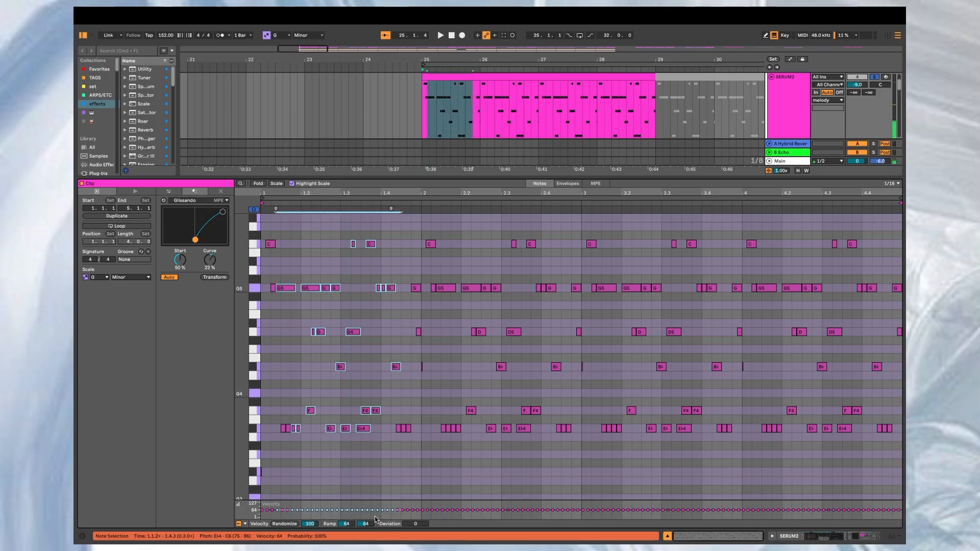
pyautogui.click(198, 201)
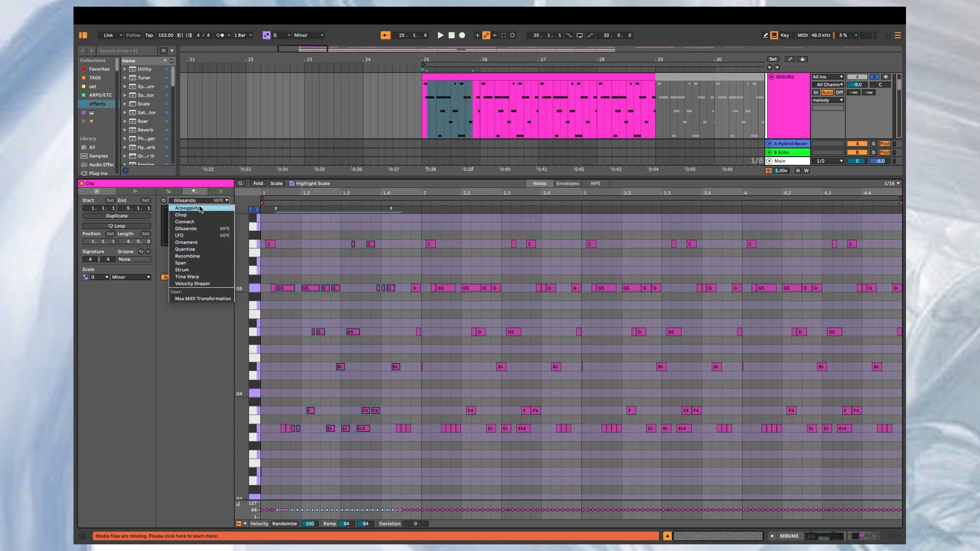
pyautogui.click(188, 208)
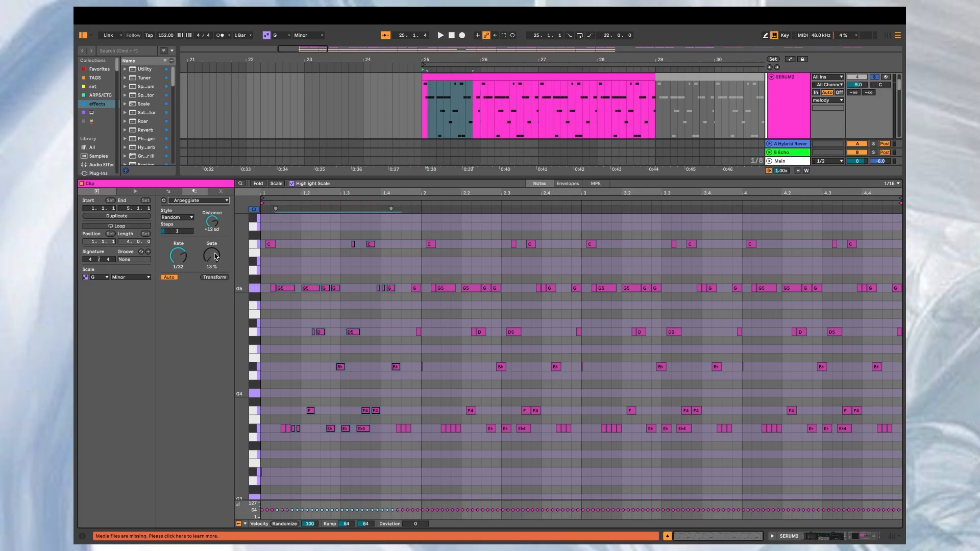
pyautogui.click(192, 201)
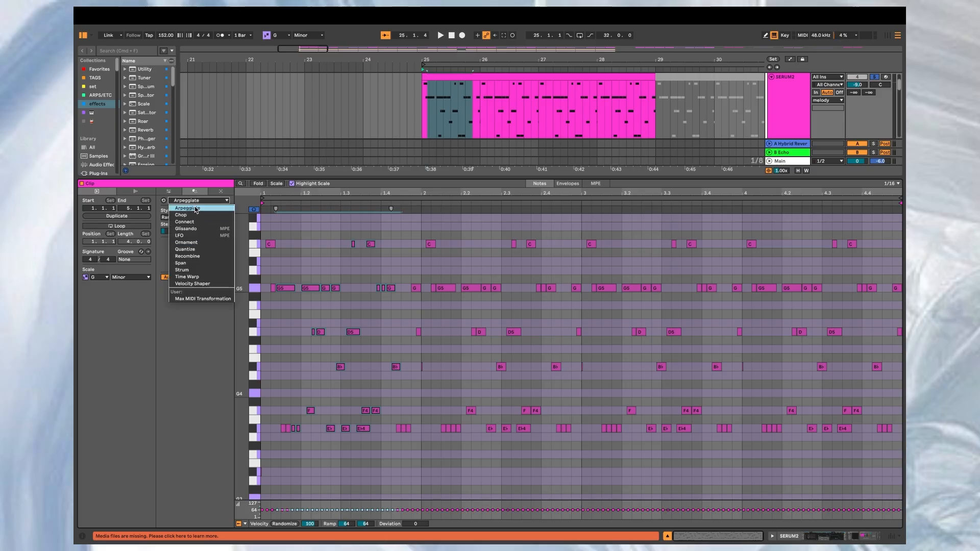
pyautogui.click(203, 248)
# Make the SERUM2 (Bounce) track taller and open its first audio clip in an enlarged sample view
pyautogui.scroll(5, 474, 309)
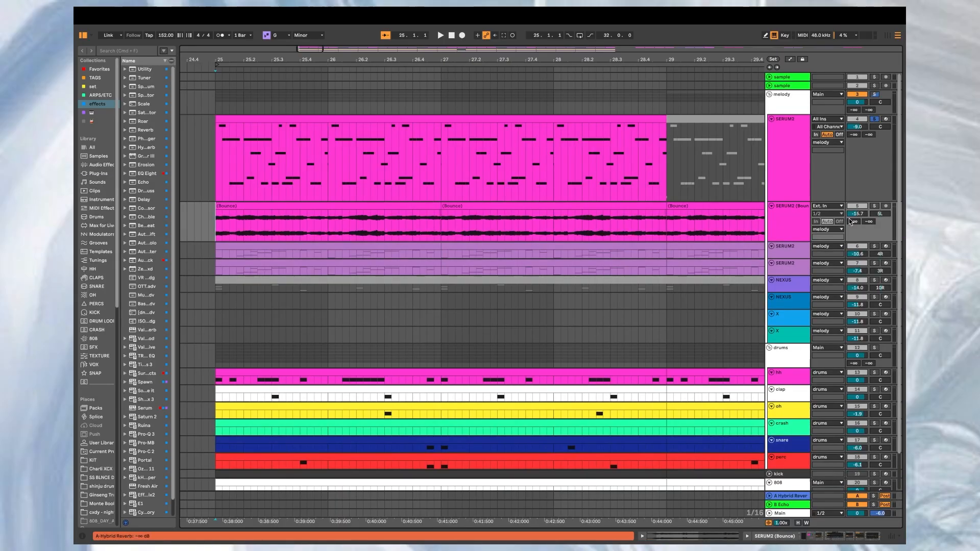
pyautogui.hscroll(-5, 504, 265)
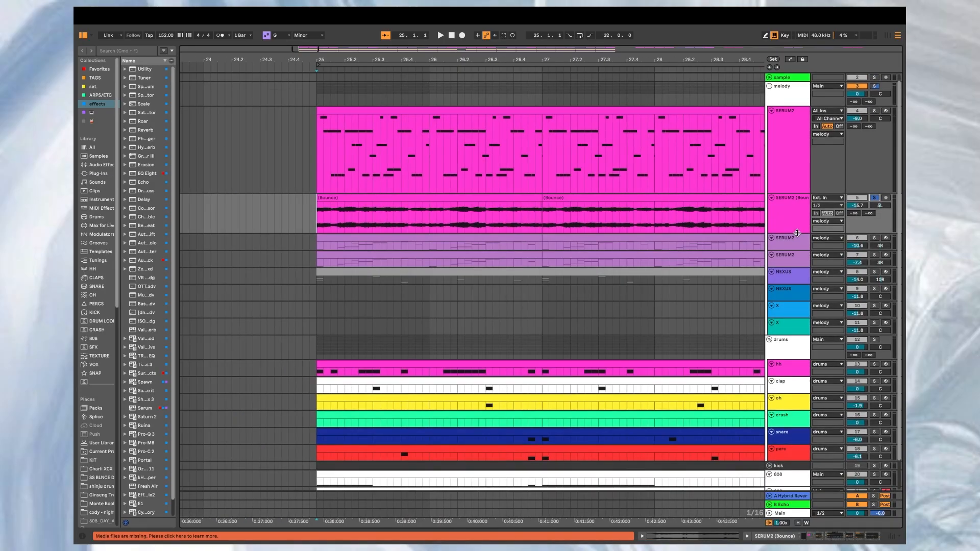
pyautogui.moveTo(798, 233); pyautogui.dragTo(798, 248)
pyautogui.doubleClick(524, 197)
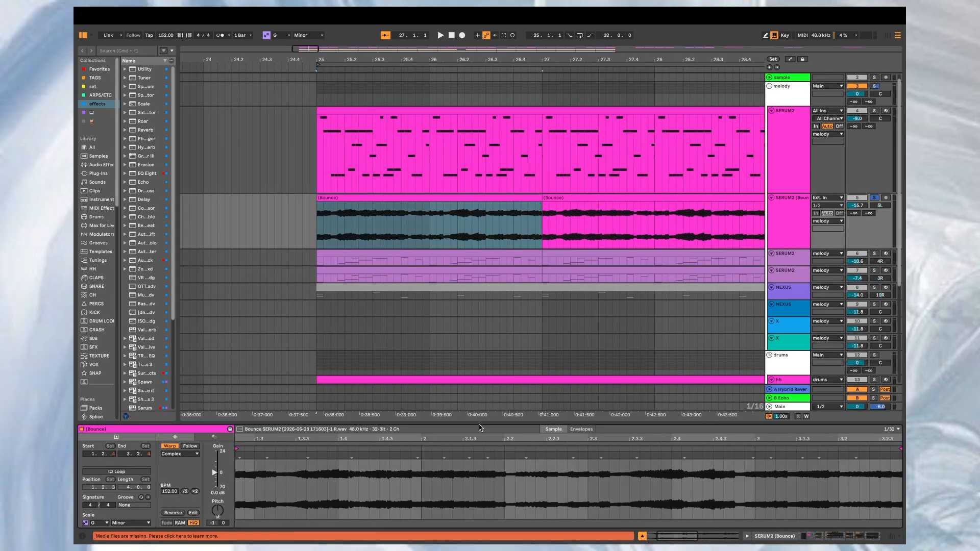
pyautogui.moveTo(479, 424); pyautogui.dragTo(479, 321)
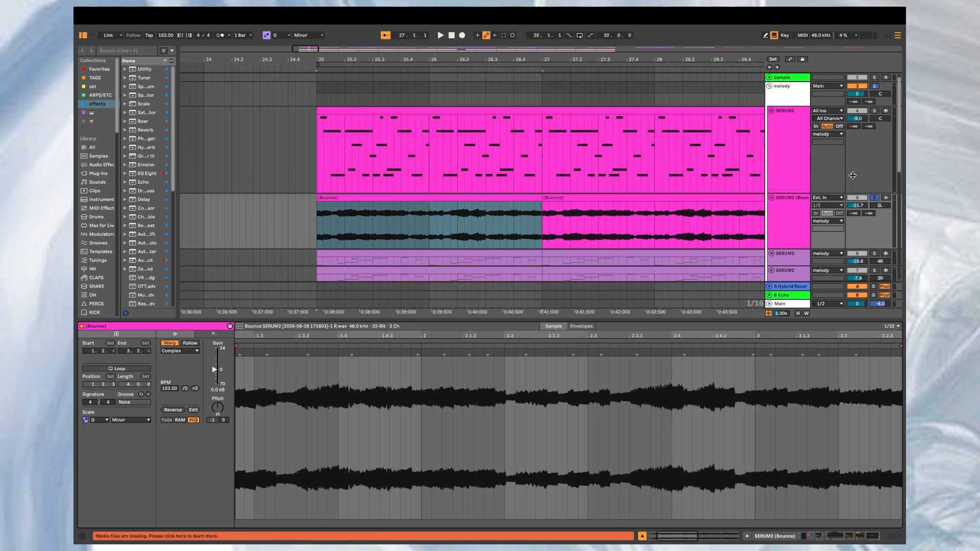
# Play the bounced clip, flip its playback direction to compare the sound, and reverse it back
pyautogui.press('space')
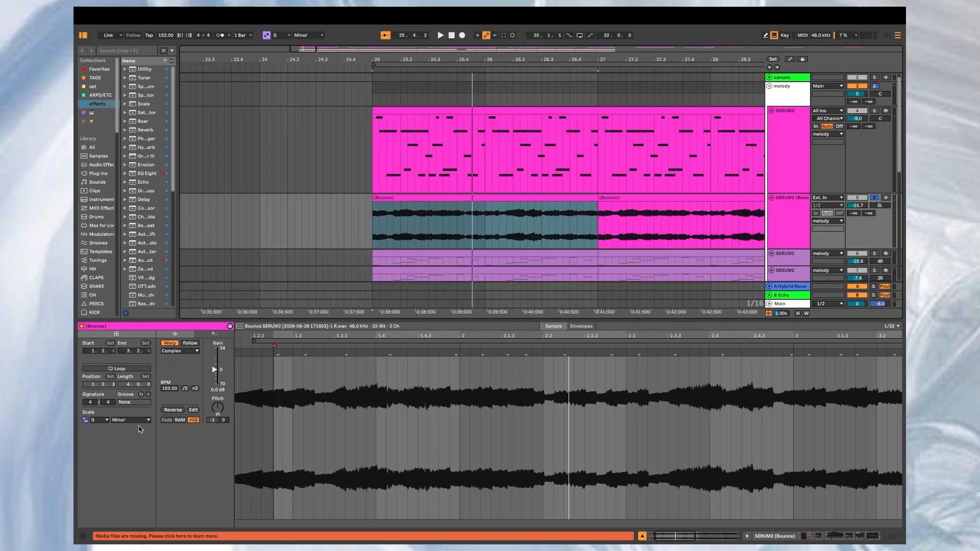
pyautogui.click(462, 216)
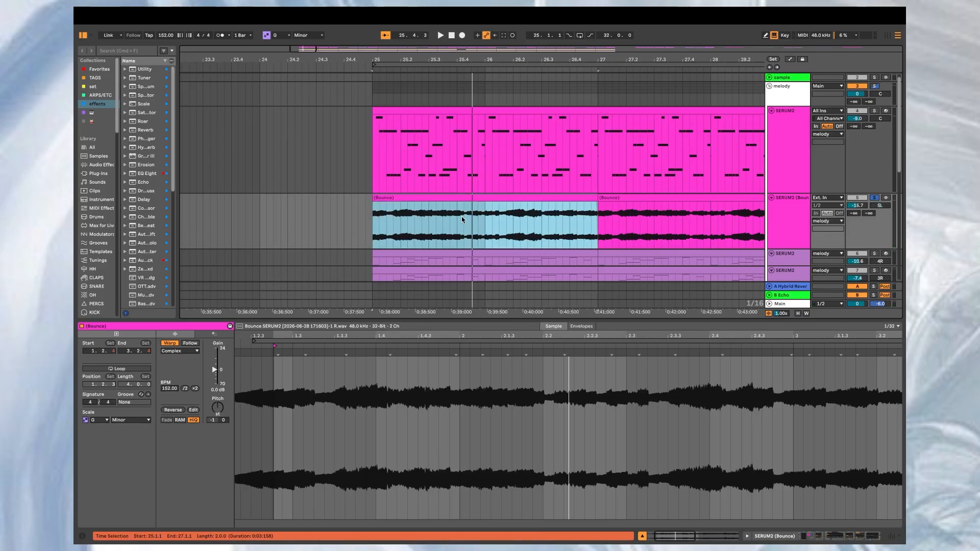
pyautogui.click(173, 411)
pyautogui.press('space')
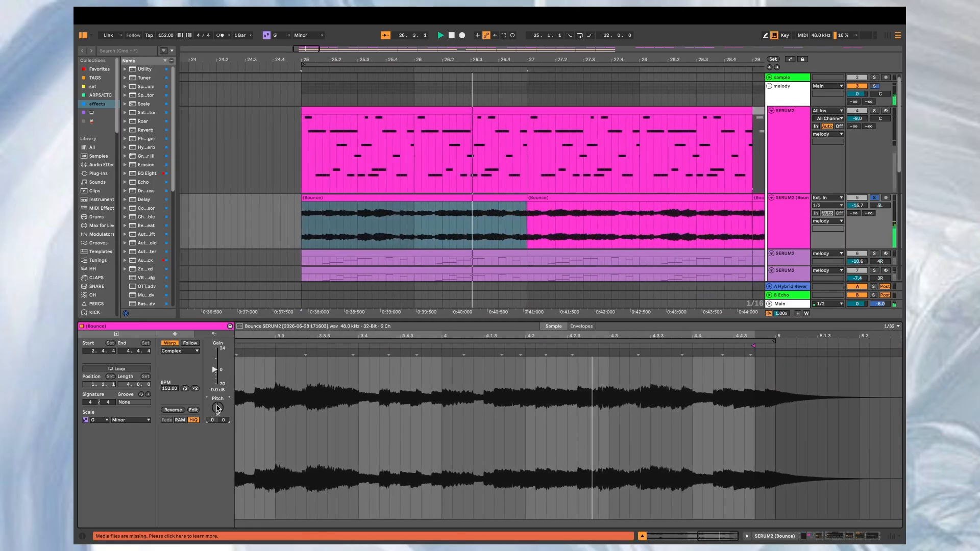
pyautogui.click(173, 410)
pyautogui.scroll(-1, 470, 212)
pyautogui.click(466, 217)
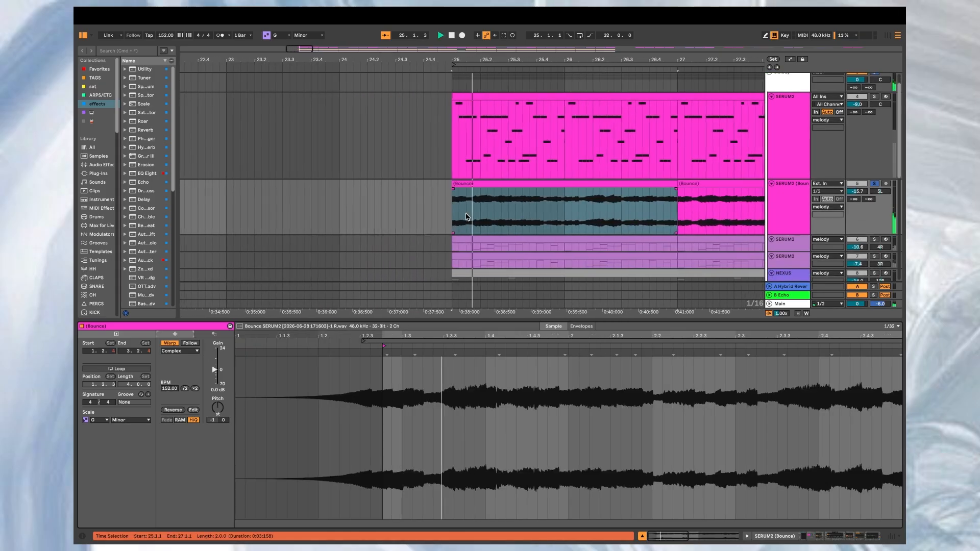
# Open the SERUM2 (Bounce) track's effects chain and examine the Hybrid Reverb's algorithm choices
pyautogui.click(785, 207)
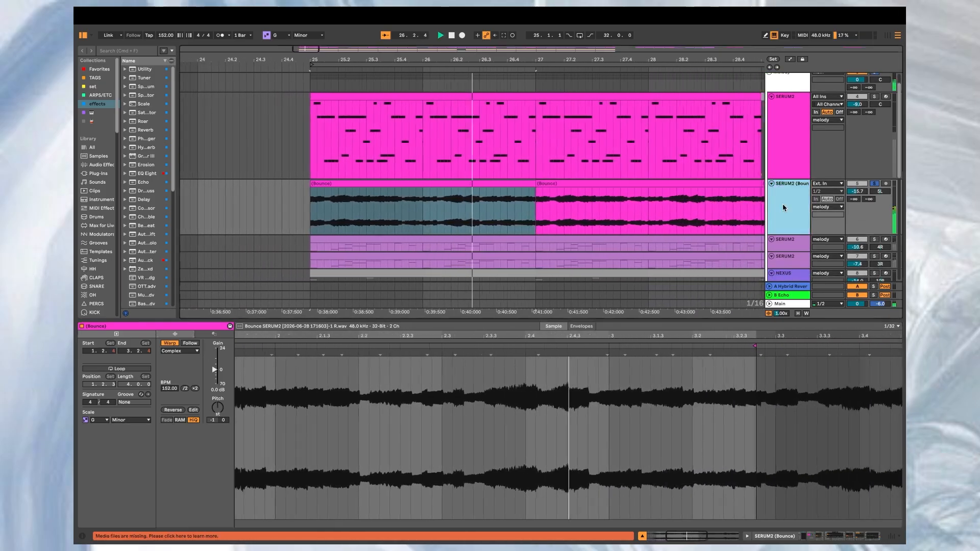
pyautogui.doubleClick(783, 207)
pyautogui.press('space')
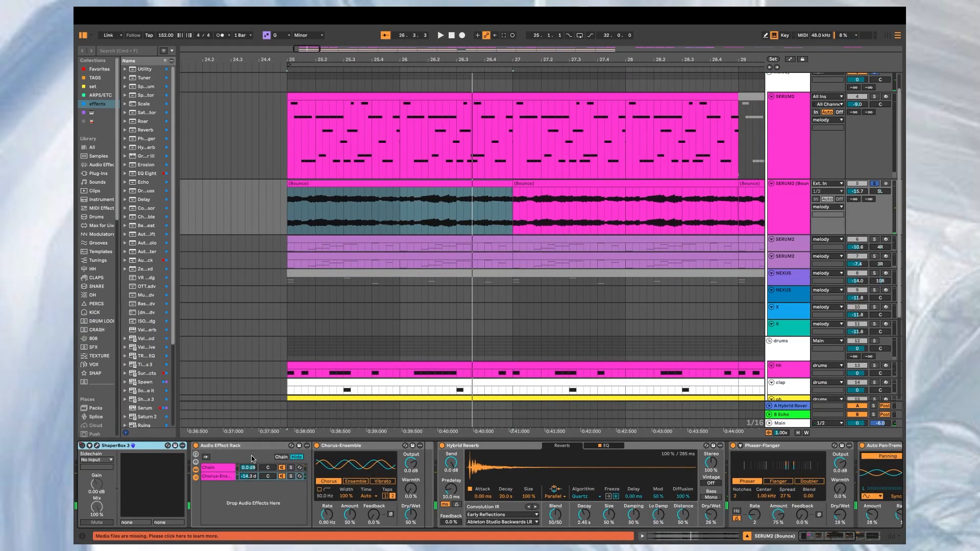
pyautogui.hscroll(5, 357, 491)
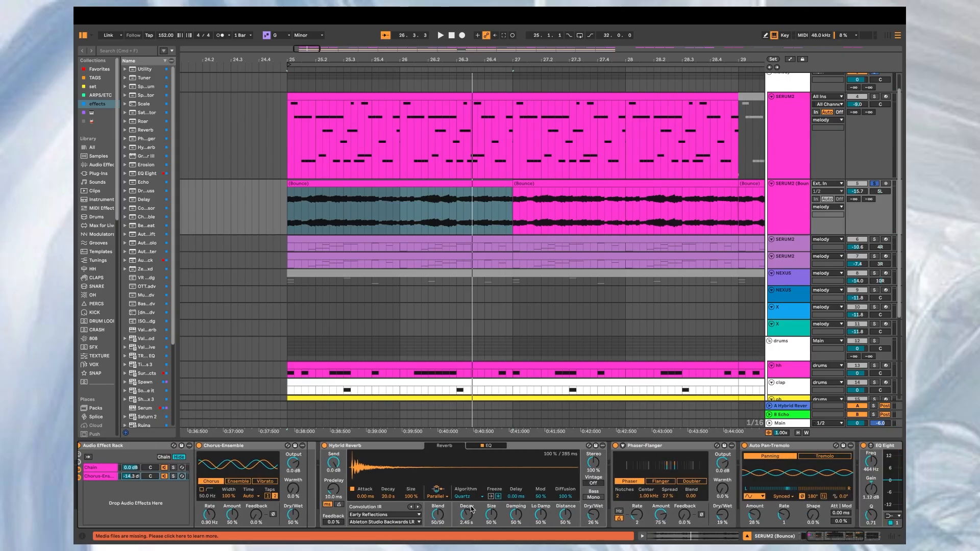
pyautogui.click(465, 497)
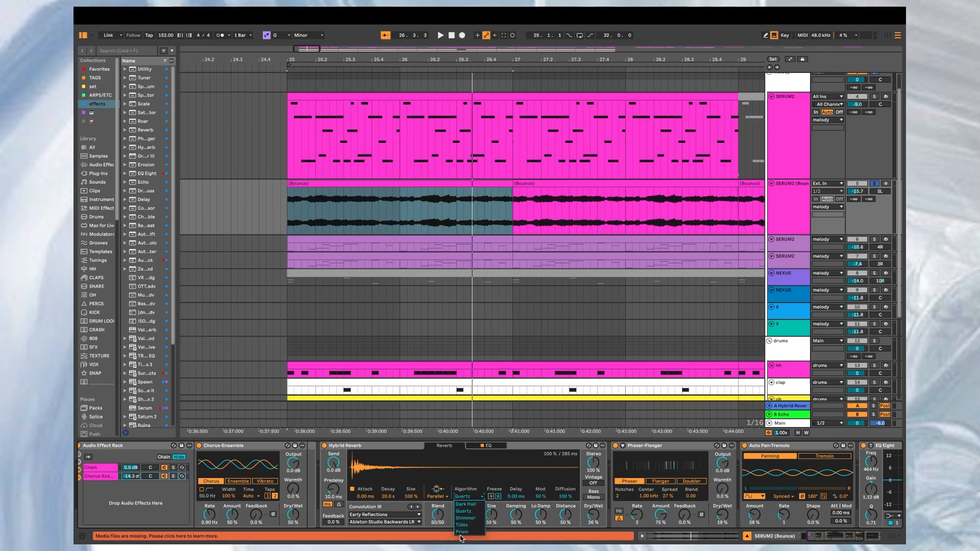
pyautogui.click(472, 481)
# Examine the Phaser-Flanger, Auto Pan-Tremolo and EQ Eight settings at the end of the track's effects chain
pyautogui.hscroll(5, 507, 471)
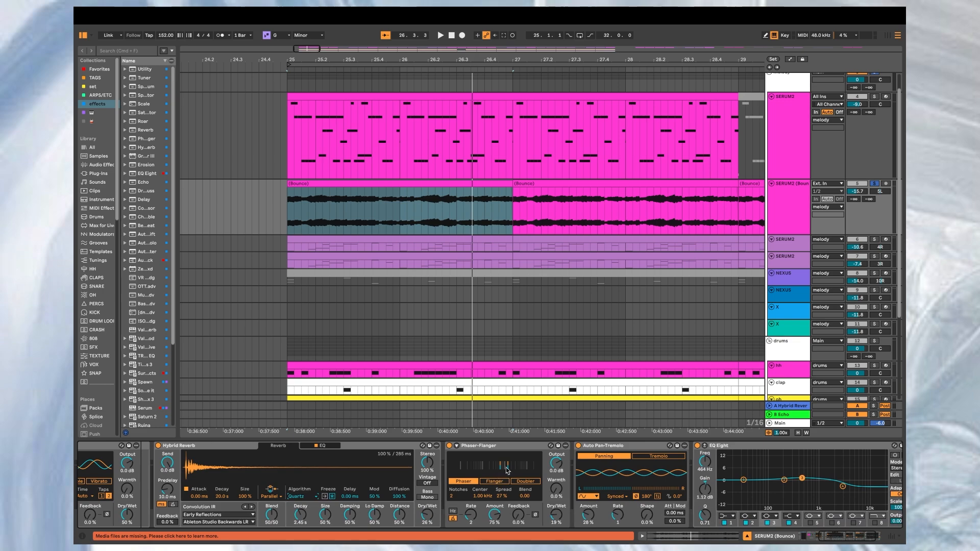
pyautogui.hscroll(2, 536, 459)
pyautogui.click(568, 448)
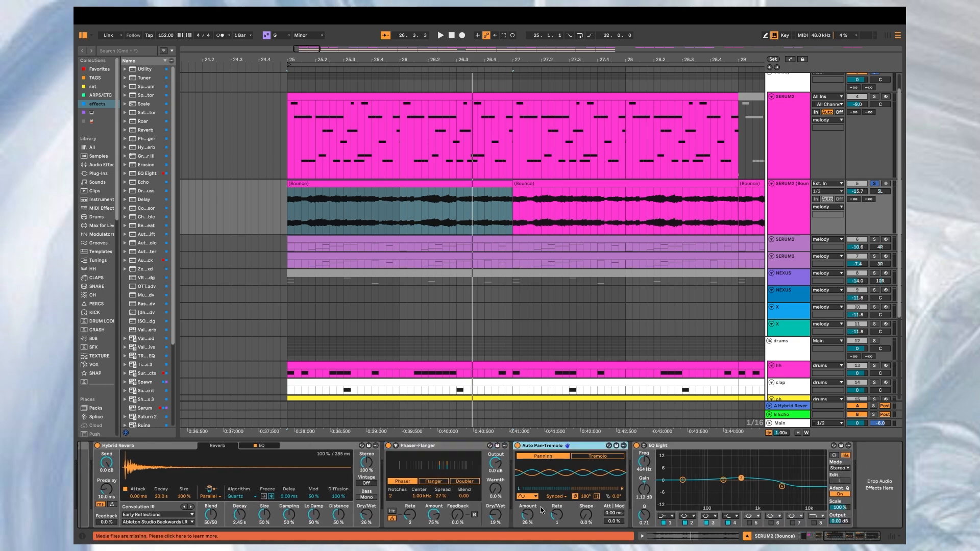
pyautogui.click(678, 446)
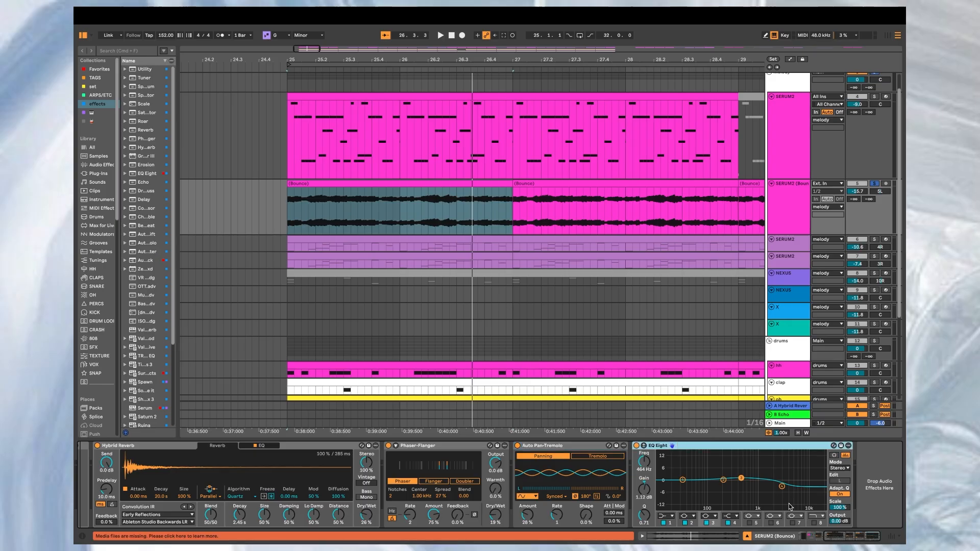
# Play the bounced clip and inspect the pluck [dimension] preset in Serum 2 on the first purple SERUM2 track
pyautogui.press('space')
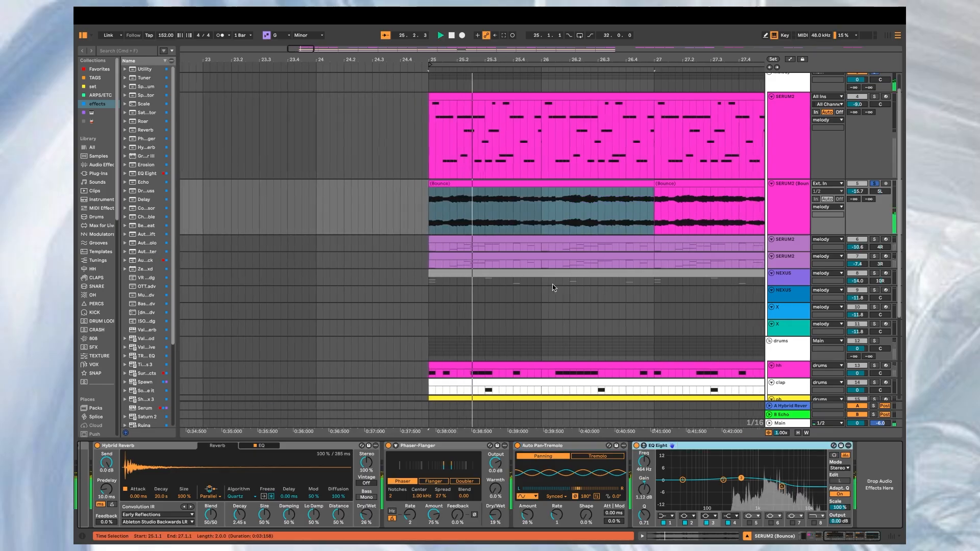
pyautogui.press('Down')
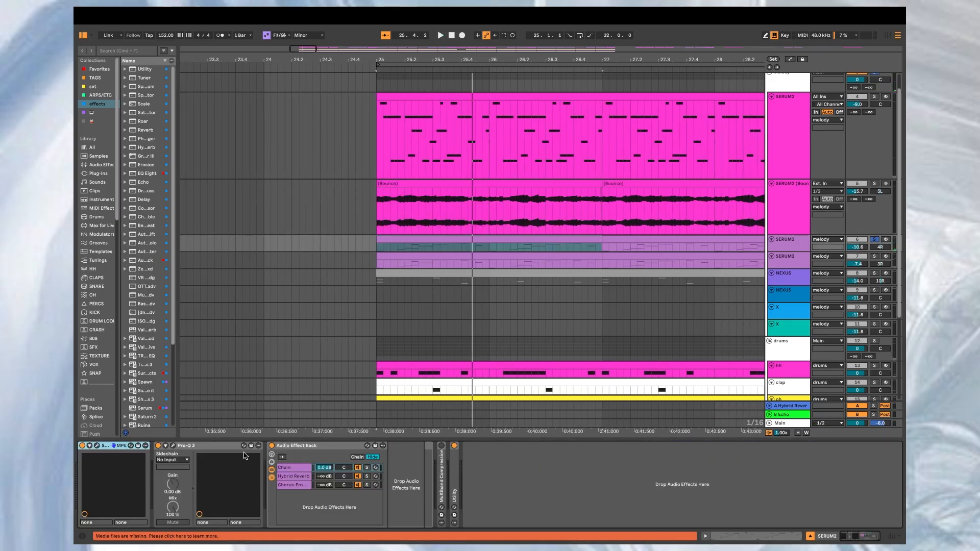
pyautogui.click(94, 446)
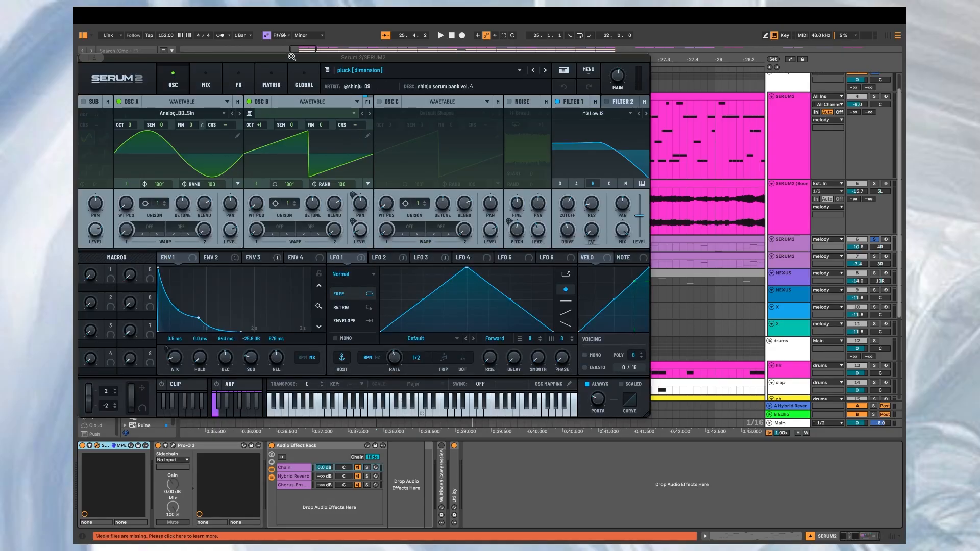
pyautogui.moveTo(294, 60); pyautogui.dragTo(424, 61)
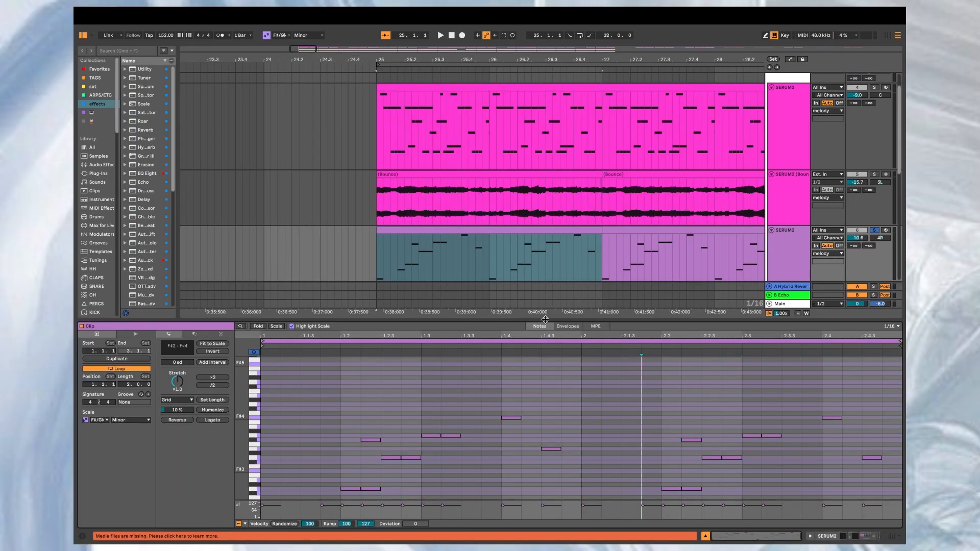
# Play the first purple SERUM2 track's melody clip in an enlarged note view and close the view
pyautogui.moveTo(545, 321); pyautogui.dragTo(546, 199)
pyautogui.scroll(-1, 472, 353)
pyautogui.press('space')
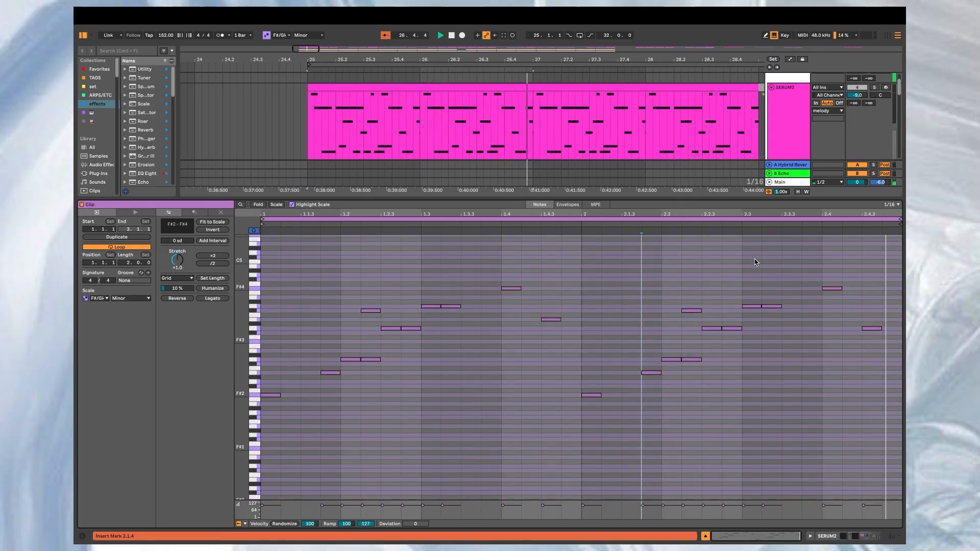
pyautogui.press('super+alt+l')
# Solo the second purple SERUM2 track, show its devices and make the track taller
pyautogui.click(876, 263)
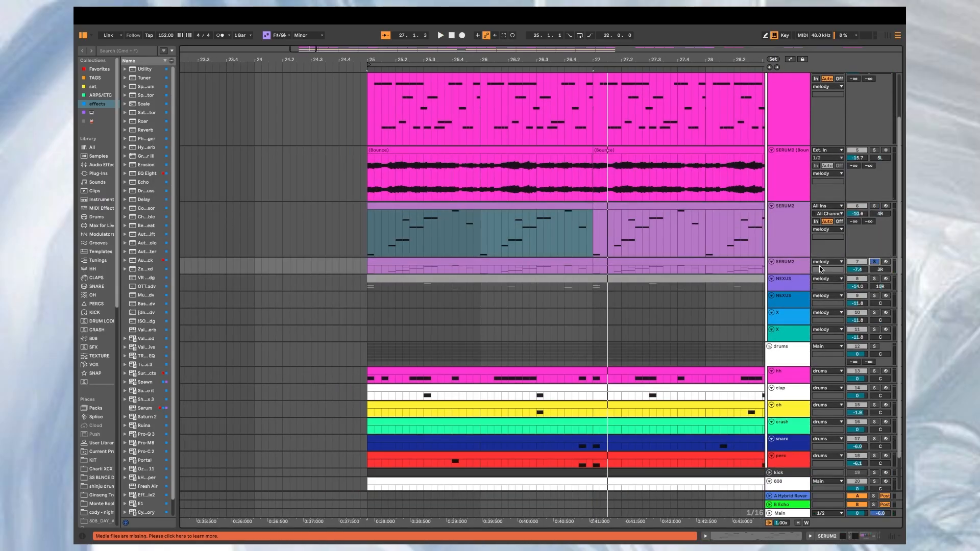
pyautogui.doubleClick(790, 263)
pyautogui.moveTo(802, 274); pyautogui.dragTo(802, 313)
pyautogui.scroll(-1, 606, 327)
pyautogui.hscroll(-1, 606, 327)
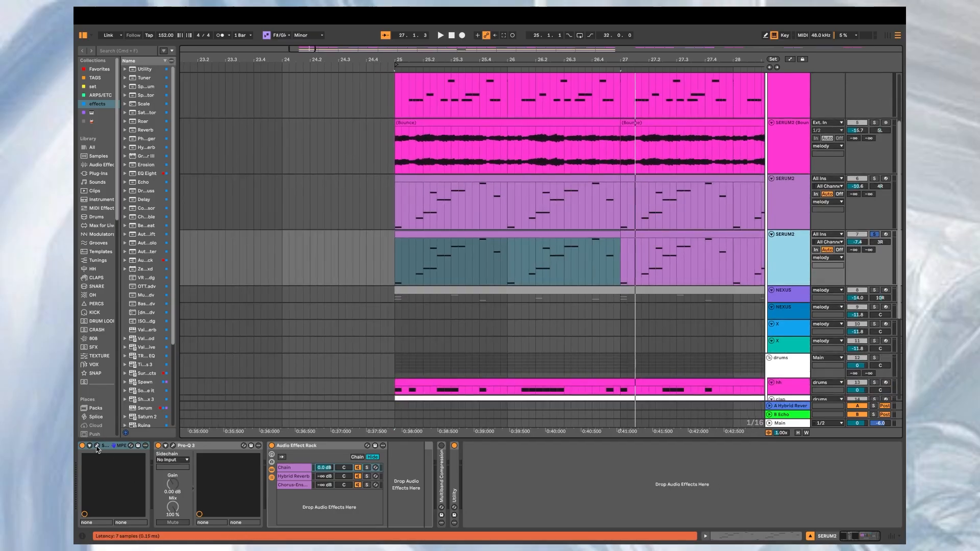
# Inspect the [PS] pluck [vague] preset in the second purple track's Serum 2 instrument and close its window
pyautogui.click(97, 446)
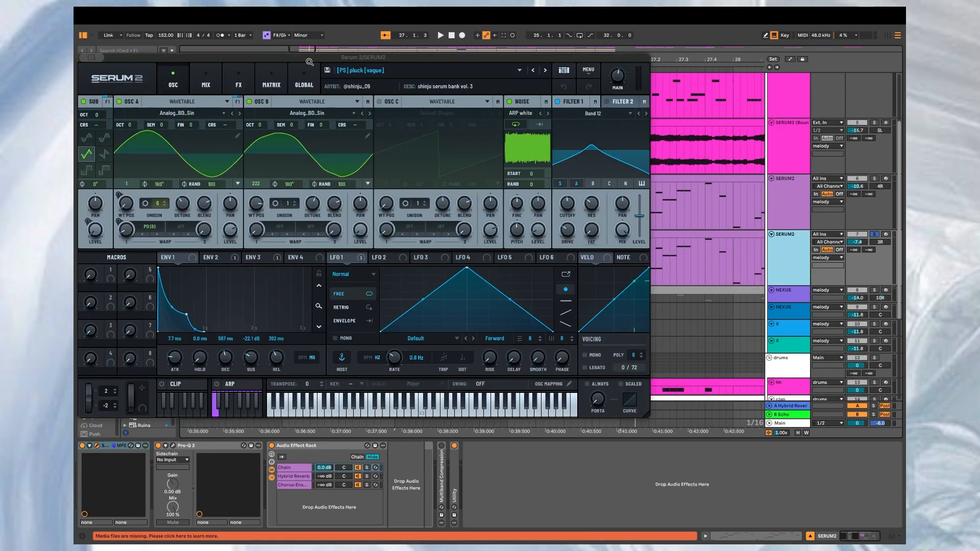
pyautogui.moveTo(306, 59); pyautogui.dragTo(415, 60)
pyautogui.click(196, 60)
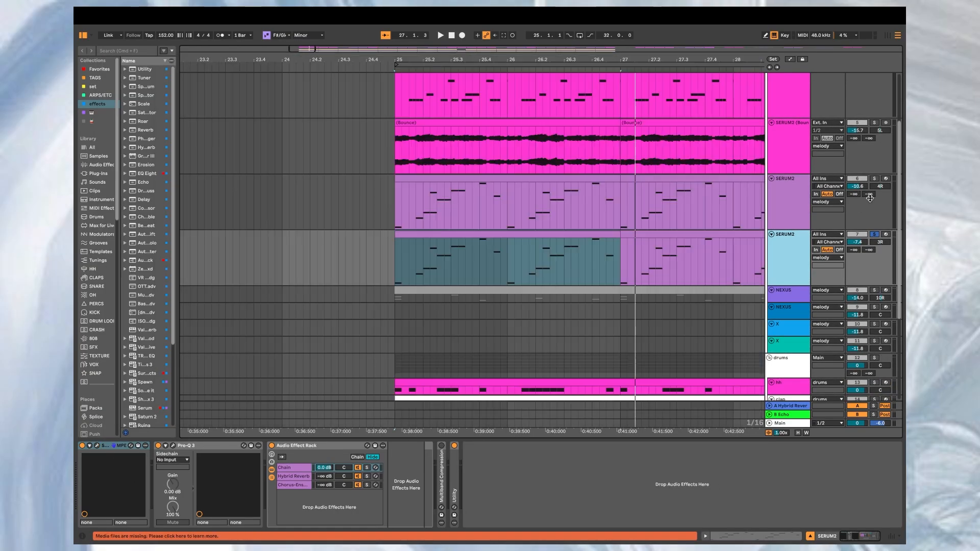
# Open the second purple SERUM2 track's clip and play it in an enlarged note view
pyautogui.doubleClick(541, 235)
pyautogui.press('space')
pyautogui.moveTo(521, 423); pyautogui.dragTo(518, 125)
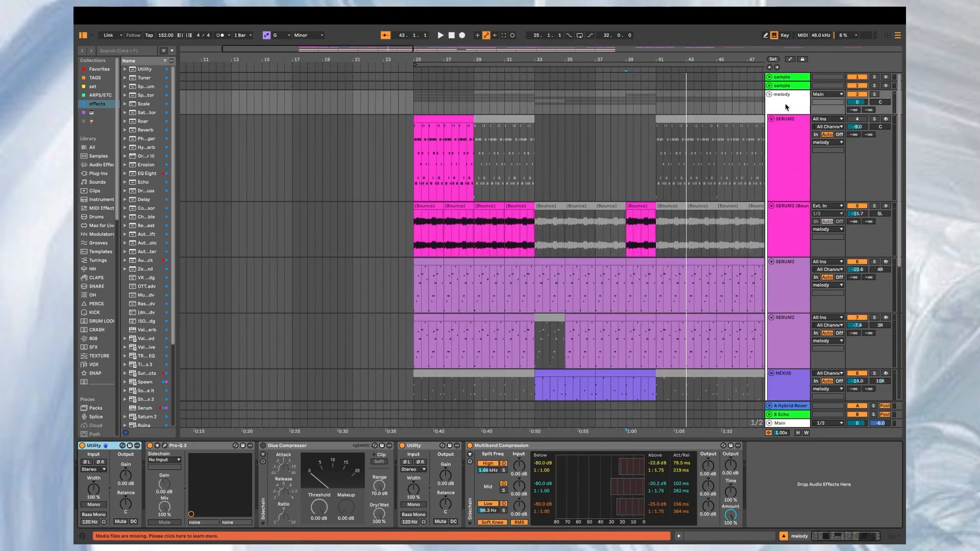
# Examine the Multiband Compression and Pro-Q 3 settings in the melody group's effects chain
pyautogui.click(494, 446)
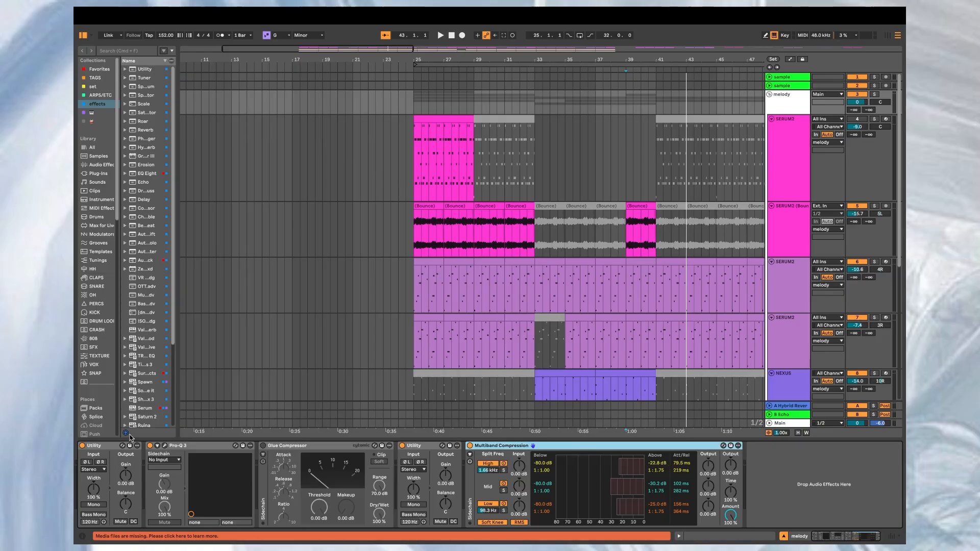
pyautogui.click(164, 446)
pyautogui.moveTo(96, 76); pyautogui.dragTo(112, 116)
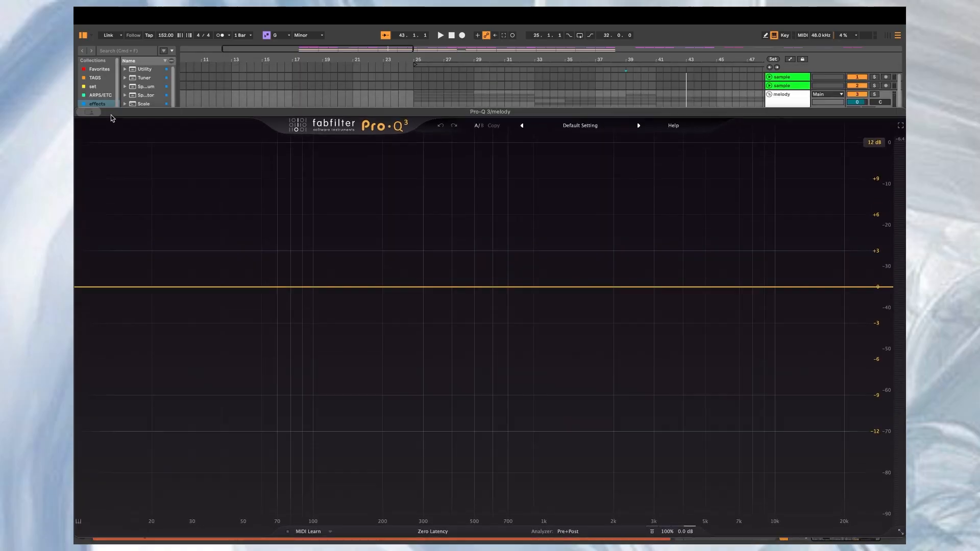
pyautogui.moveTo(495, 112); pyautogui.dragTo(496, 205)
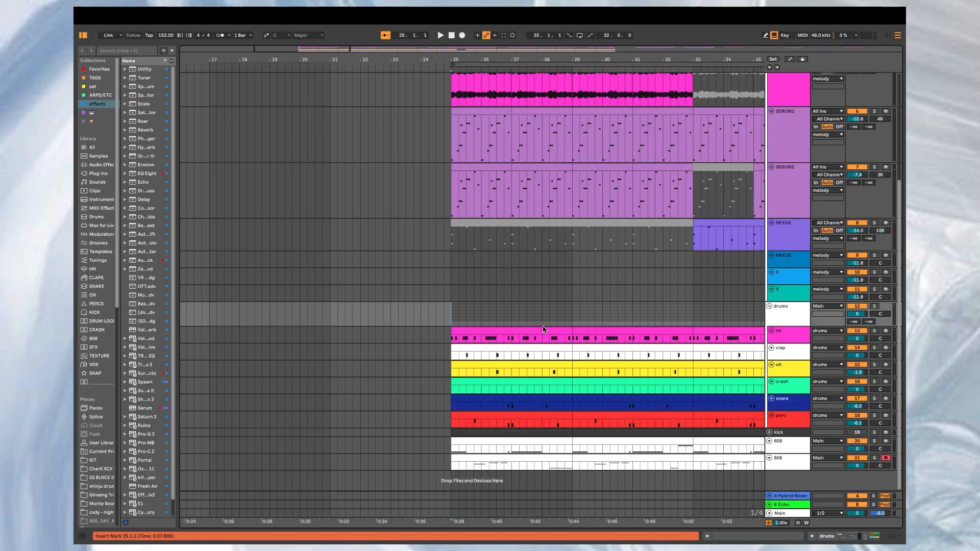
# Go through the first four-bar clips of the drum tracks one by one, from hh down to perc
pyautogui.hscroll(-1, 544, 329)
pyautogui.click(571, 330)
pyautogui.click(571, 349)
pyautogui.click(571, 365)
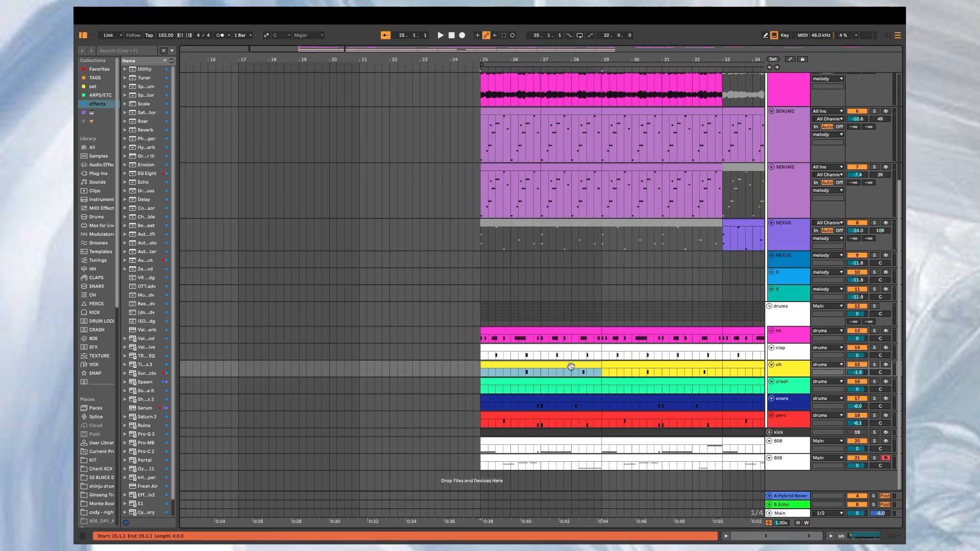
pyautogui.click(570, 383)
pyautogui.click(570, 400)
pyautogui.click(571, 416)
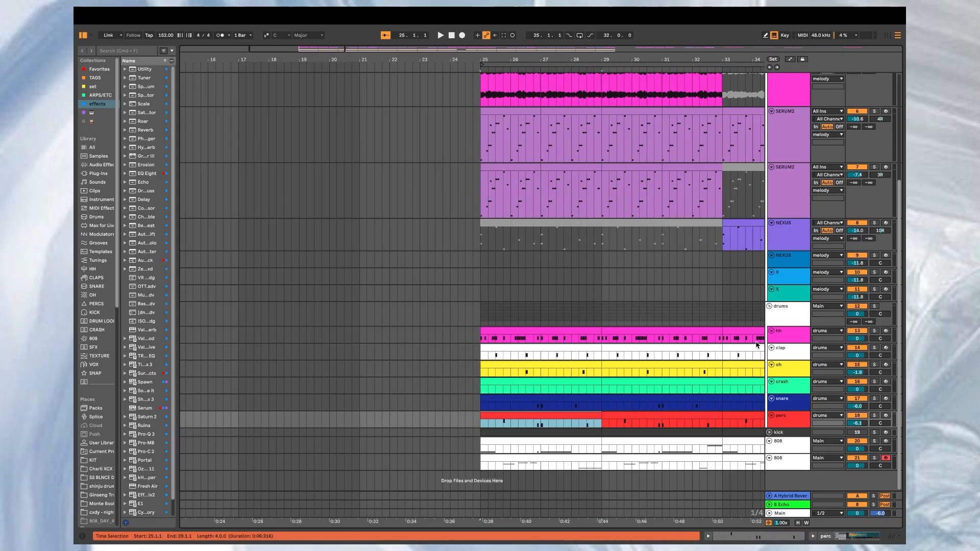
# View the clap clip's pattern in an enlarged note view and shrink the view back
pyautogui.doubleClick(553, 352)
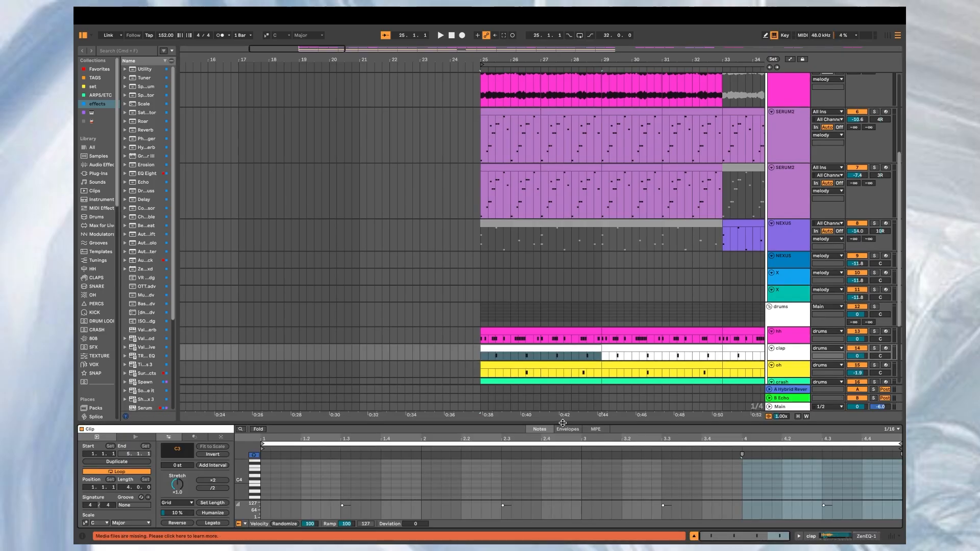
pyautogui.moveTo(563, 422); pyautogui.dragTo(564, 257)
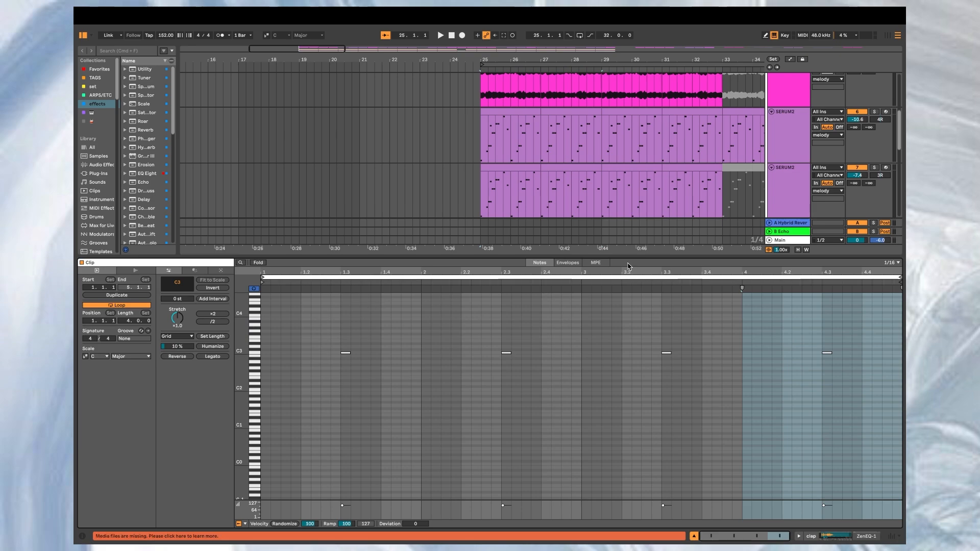
pyautogui.moveTo(635, 258); pyautogui.dragTo(635, 424)
pyautogui.scroll(-5, 817, 276)
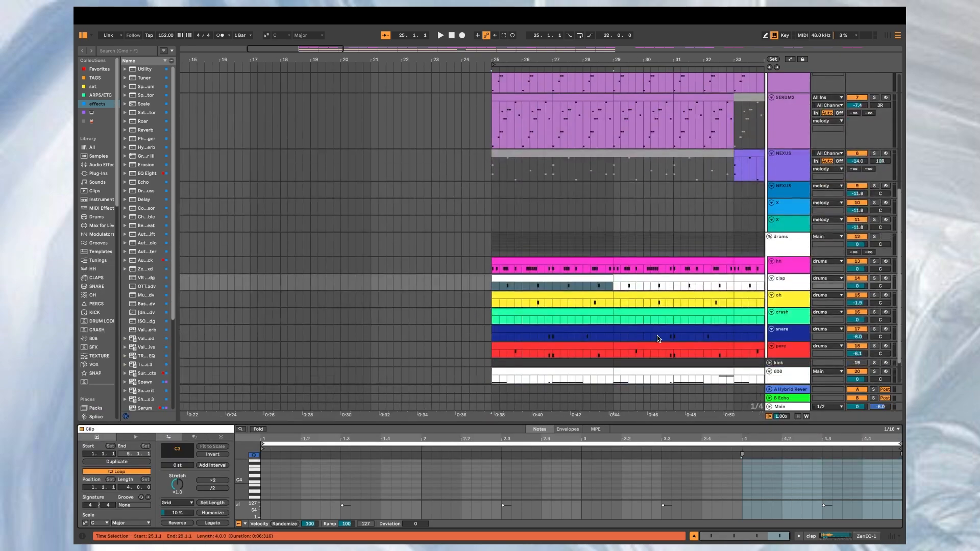
# Solo the clap and hh tracks and play their clips together in an enlarged note view
pyautogui.click(874, 275)
pyautogui.click(875, 258)
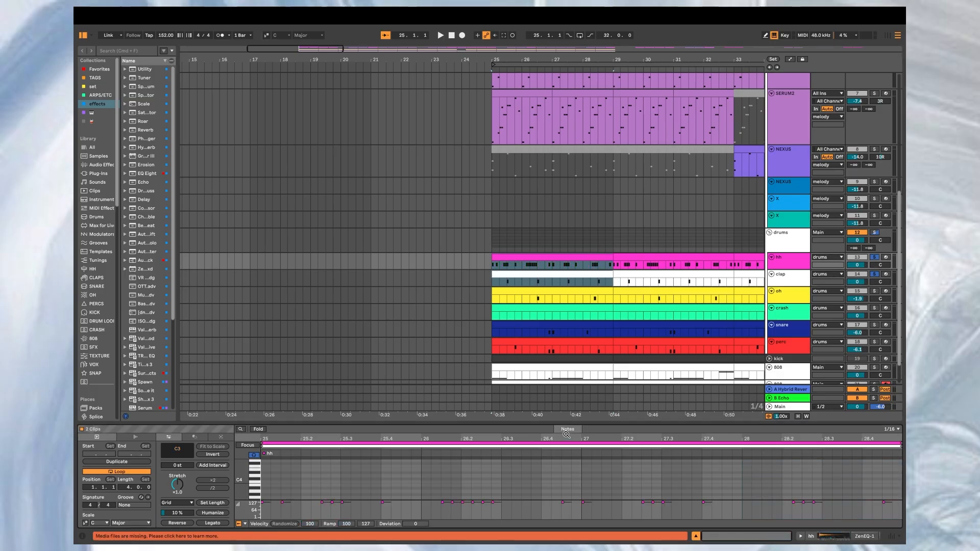
pyautogui.moveTo(569, 422); pyautogui.dragTo(568, 199)
pyautogui.moveTo(248, 305); pyautogui.dragTo(246, 302)
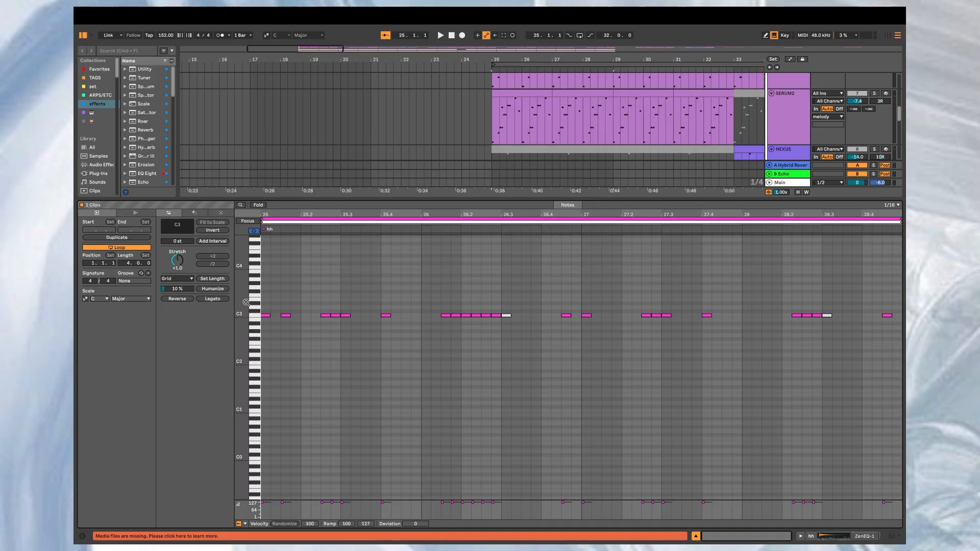
pyautogui.moveTo(246, 302); pyautogui.dragTo(531, 287)
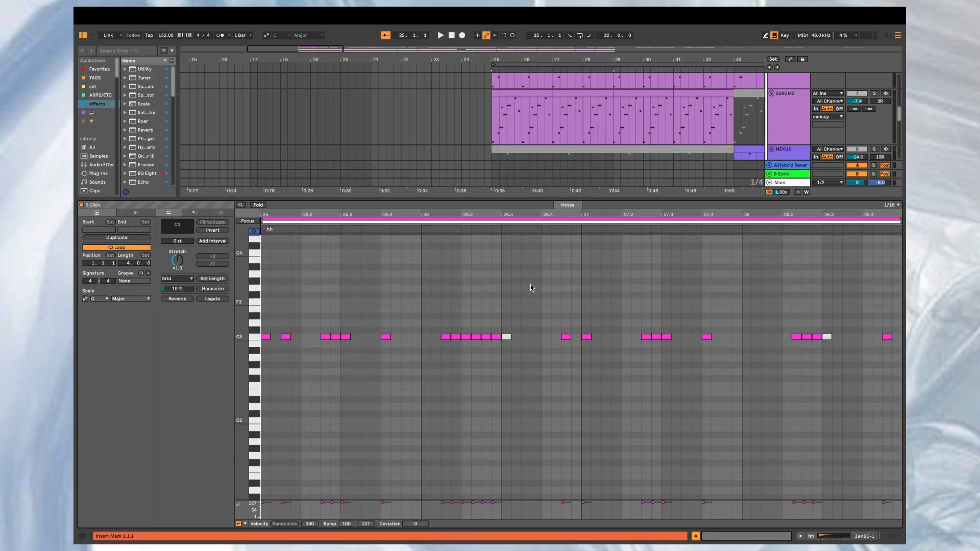
pyautogui.press('space')
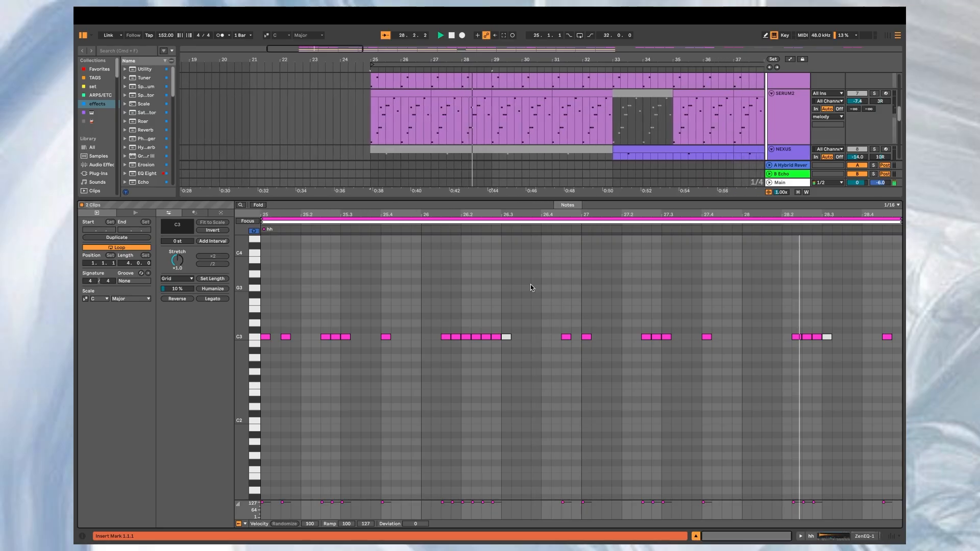
pyautogui.press('space')
pyautogui.moveTo(572, 200); pyautogui.dragTo(582, 511)
# Add the melody group to the soloed tracks and play it together with the hi-hats and claps
pyautogui.scroll(4, 649, 303)
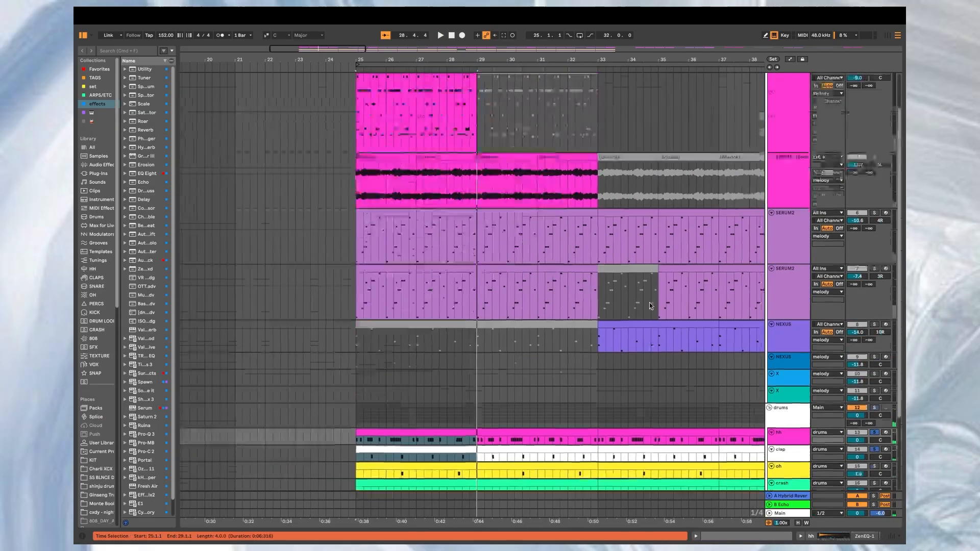
pyautogui.keyDown('super'); pyautogui.click(876, 95); pyautogui.keyUp('super')
pyautogui.scroll(-4, 615, 344)
pyautogui.hscroll(-3, 614, 344)
pyautogui.hotkey('shift', 'Tab')
pyautogui.press('space')
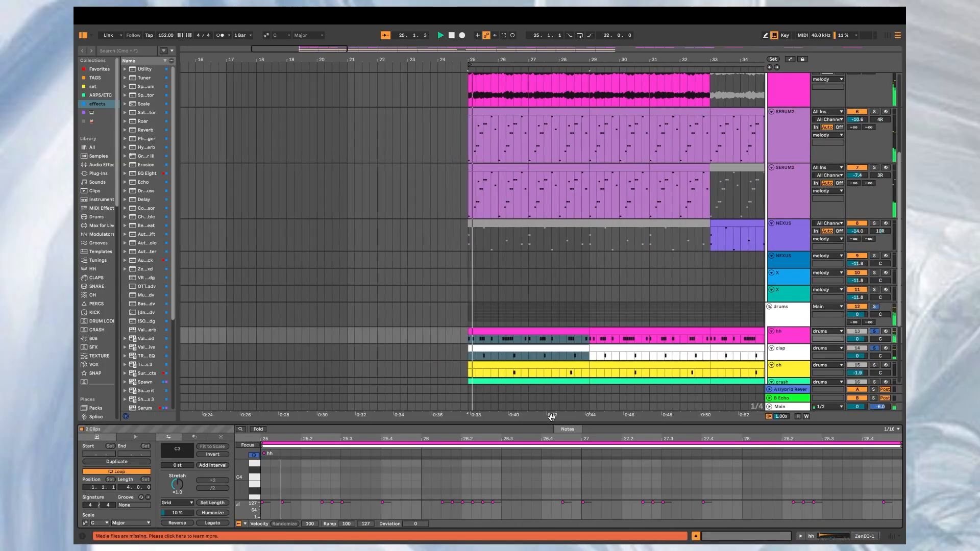
# Solo the oh track as well, play the hh, clap and oh clips in an enlarged note view, and close the view
pyautogui.moveTo(551, 418); pyautogui.dragTo(530, 370)
pyautogui.scroll(-5, 530, 371)
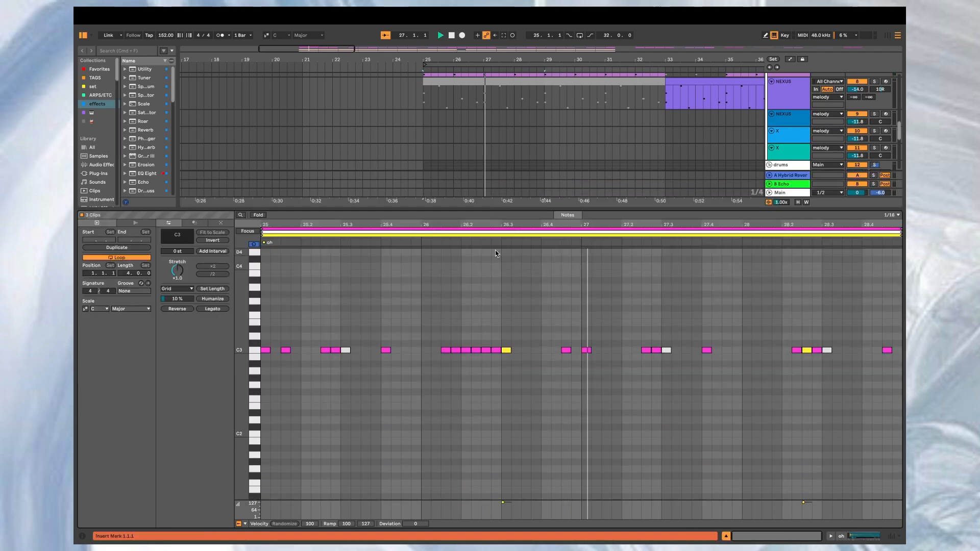
pyautogui.press('space')
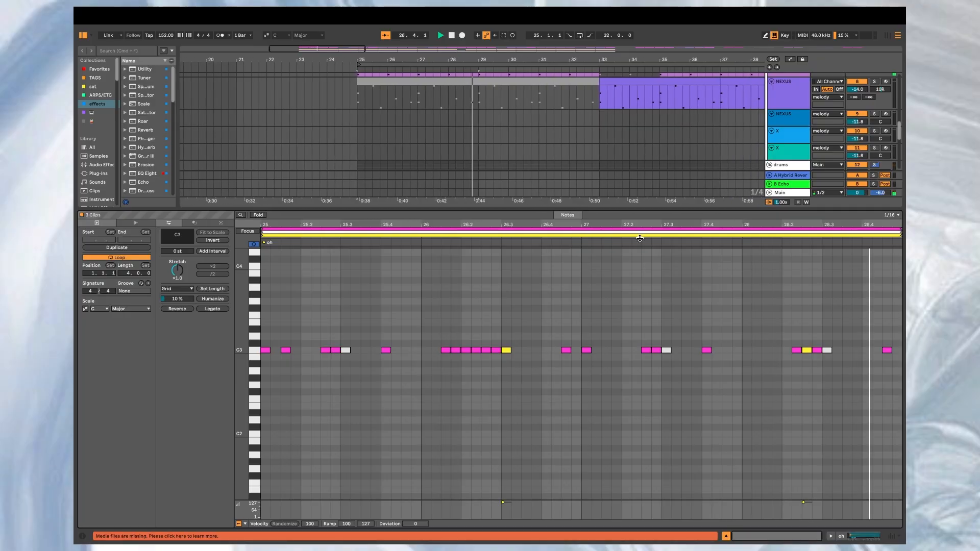
pyautogui.press('space')
pyautogui.press('alt+super+l')
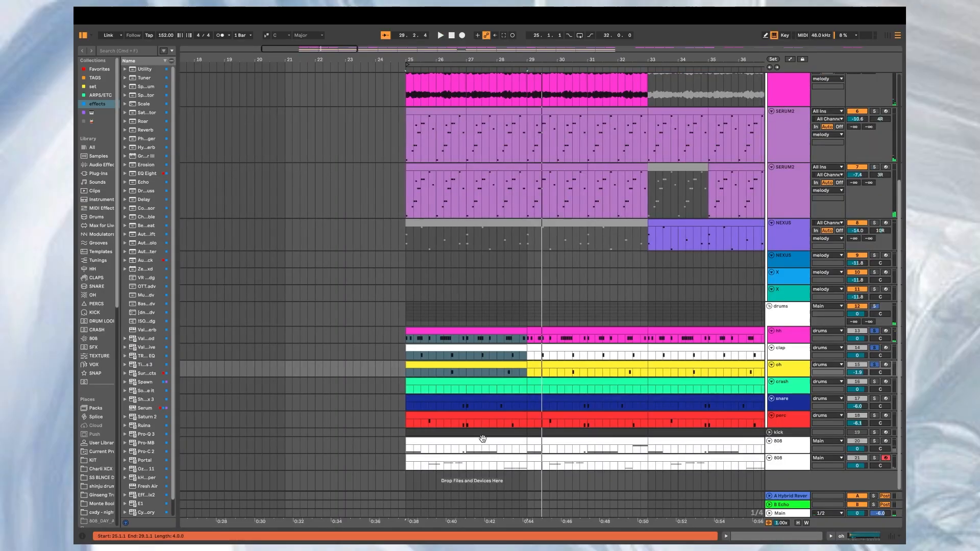
# Open the hh through snare clips together in an enlarged note view and play them with the melody
pyautogui.keyDown('shift'); pyautogui.doubleClick(495, 398); pyautogui.keyUp('shift')
pyautogui.scroll(-2, 786, 366)
pyautogui.moveTo(812, 423); pyautogui.dragTo(741, 269)
pyautogui.scroll(-3, 622, 376)
pyautogui.press('space')
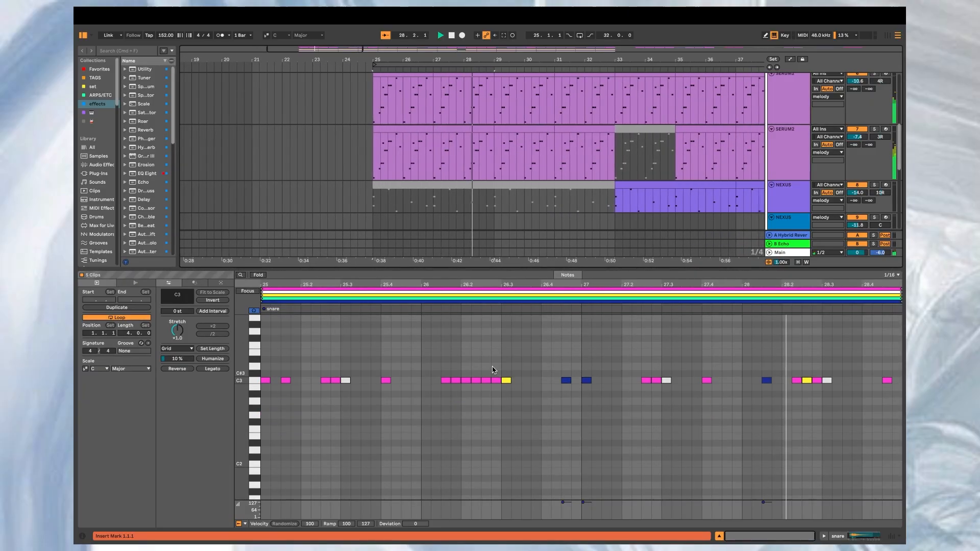
pyautogui.scroll(-7, 533, 214)
pyautogui.press('space')
pyautogui.scroll(-2, 533, 218)
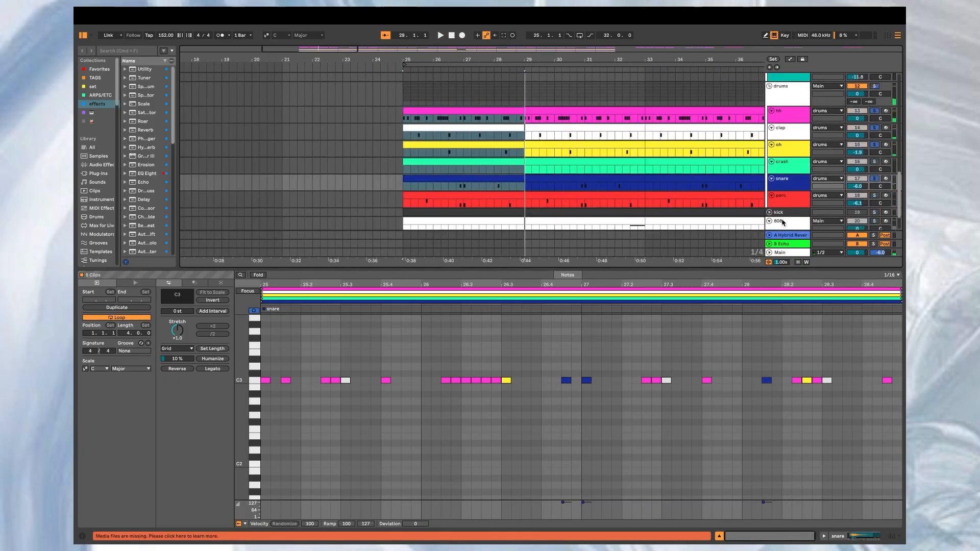
# Solo only the perc track among the drums and play its clip in an enlarged note view
pyautogui.click(876, 197)
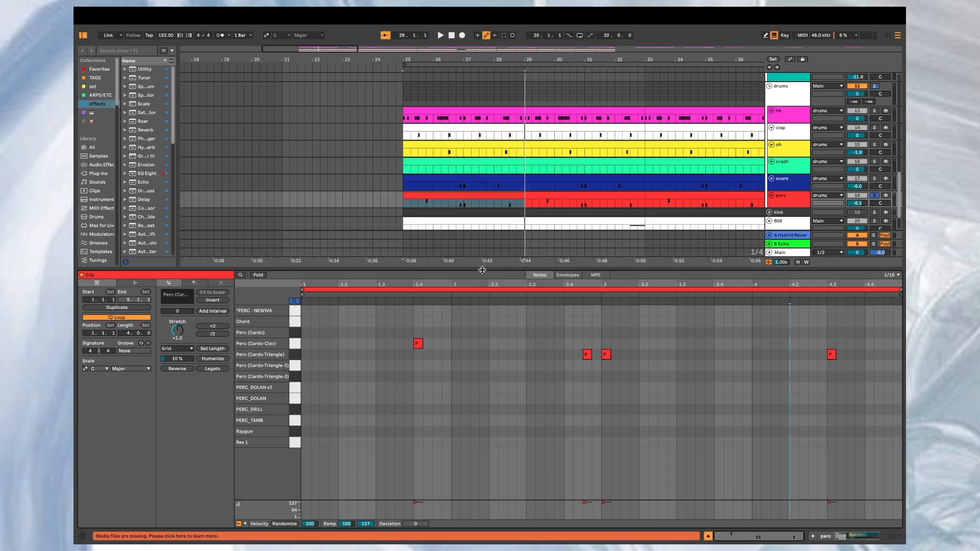
pyautogui.moveTo(481, 269); pyautogui.dragTo(481, 154)
pyautogui.press('space')
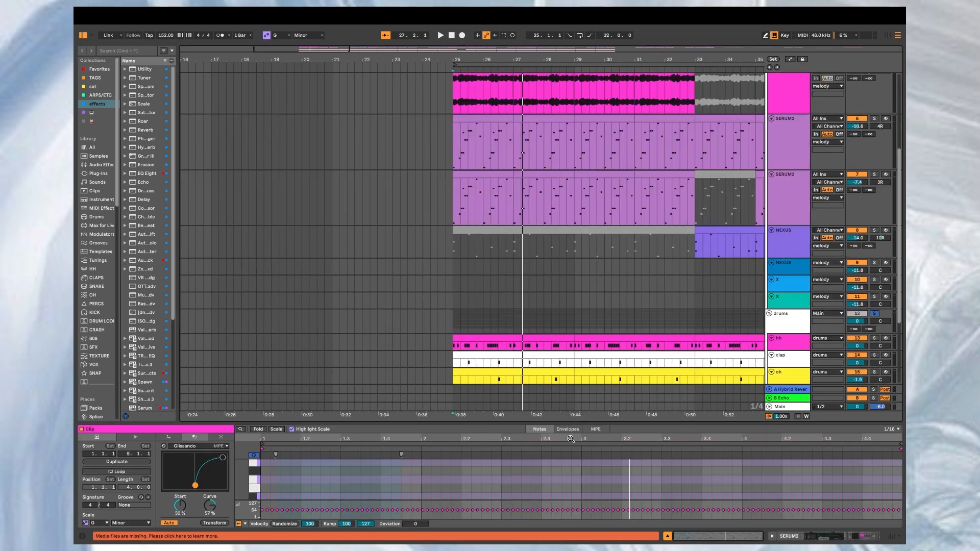
# Close the pink SERUM2 clip's note view and look over the melody and drum tracks in the arrangement
pyautogui.moveTo(574, 423); pyautogui.dragTo(575, 521)
pyautogui.scroll(5, 575, 340)
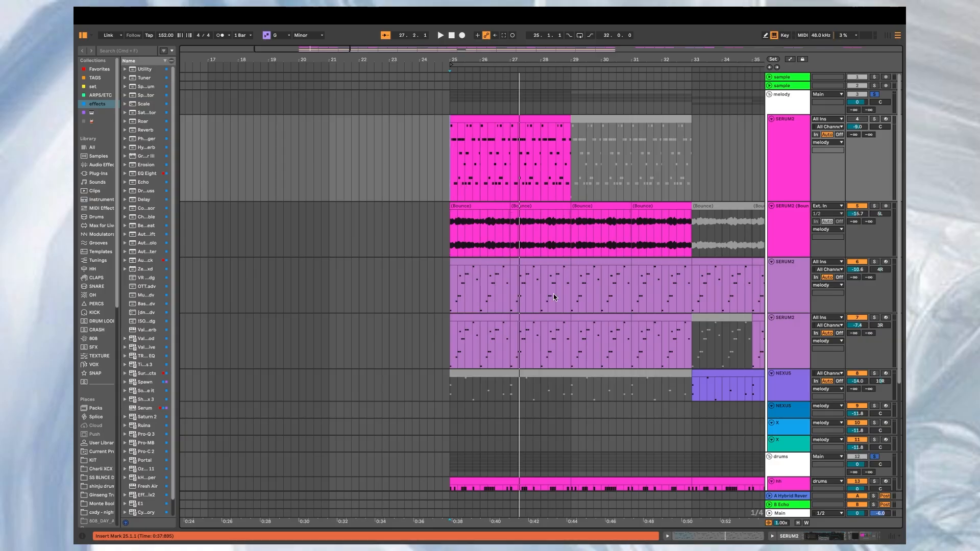
pyautogui.hscroll(2, 601, 161)
pyautogui.scroll(-6, 589, 274)
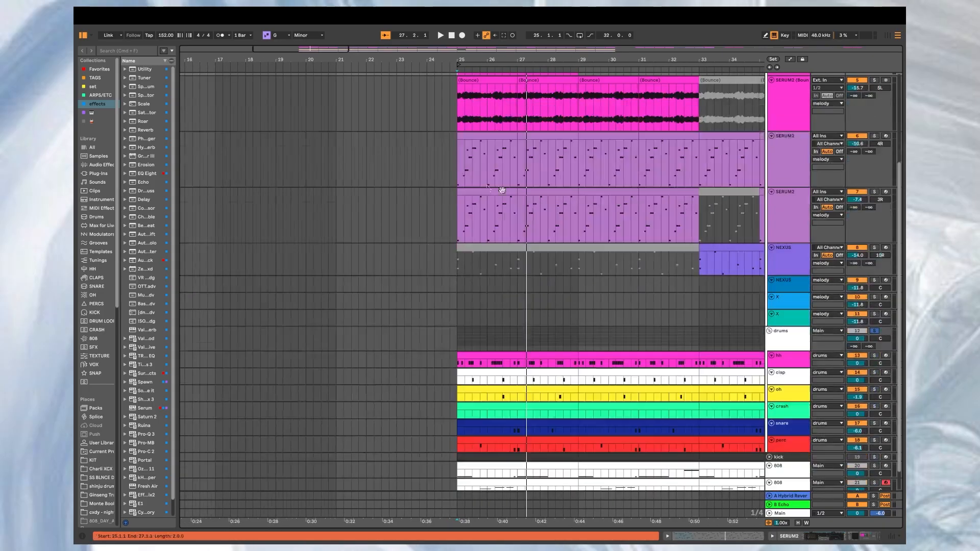
# Select the first four-bar NEXUS clip and open the drums group's effects chain
pyautogui.click(573, 224)
pyautogui.hscroll(-1, 588, 311)
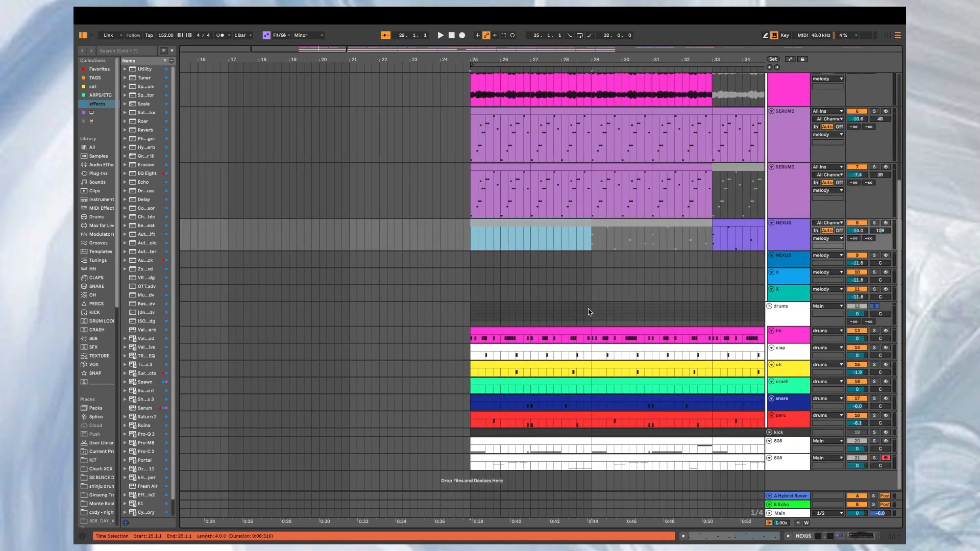
pyautogui.click(786, 320)
pyautogui.doubleClick(795, 321)
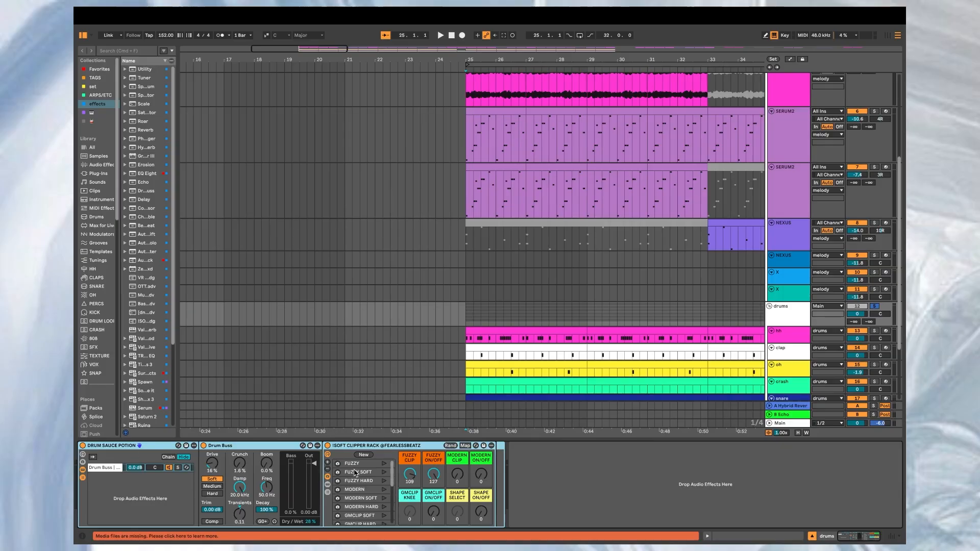
# Examine the Drum Buss and soft clipper rack settings in the drums group's effects chain
pyautogui.click(282, 505)
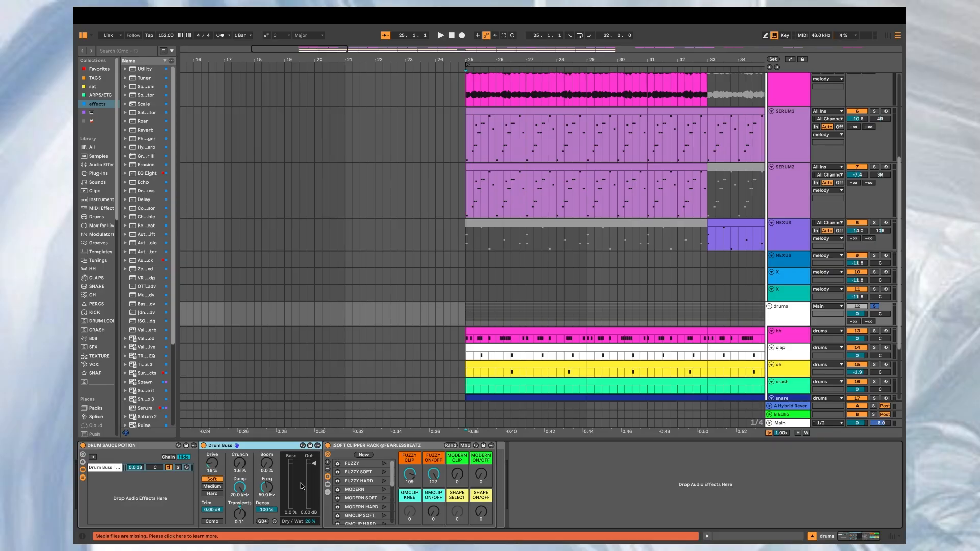
pyautogui.click(386, 453)
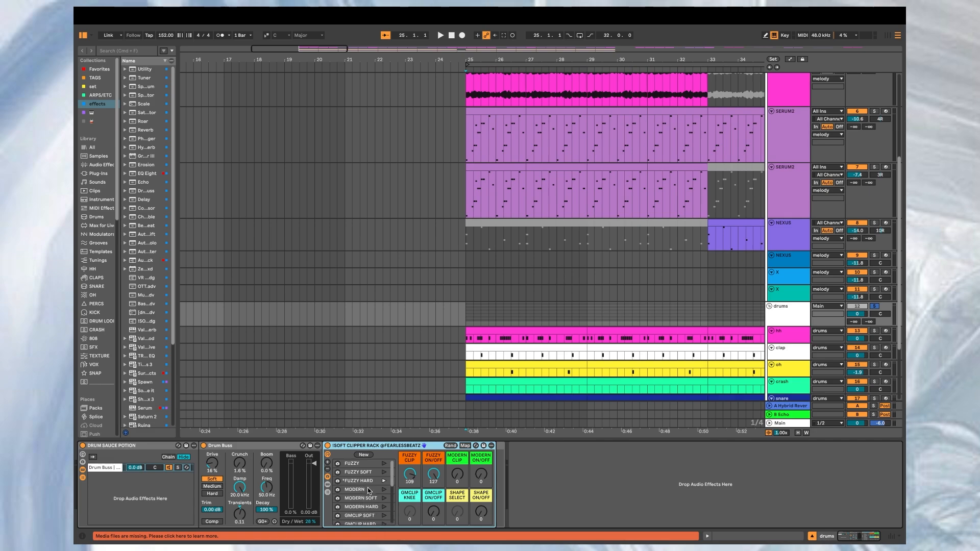
# Unfold the kick track, solo the upper 808 track and close the device view to enlarge the arrangement
pyautogui.scroll(-5, 543, 379)
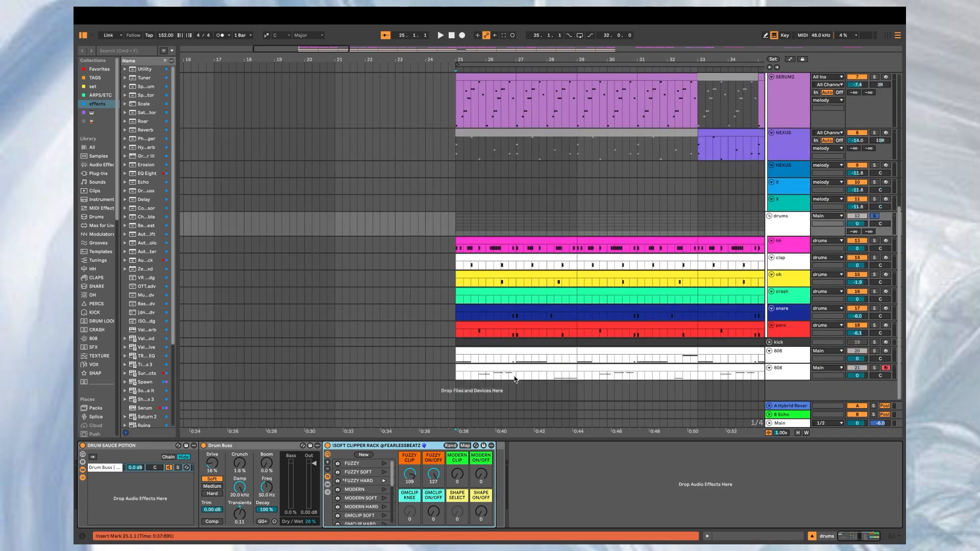
pyautogui.click(770, 343)
pyautogui.scroll(-1, 776, 337)
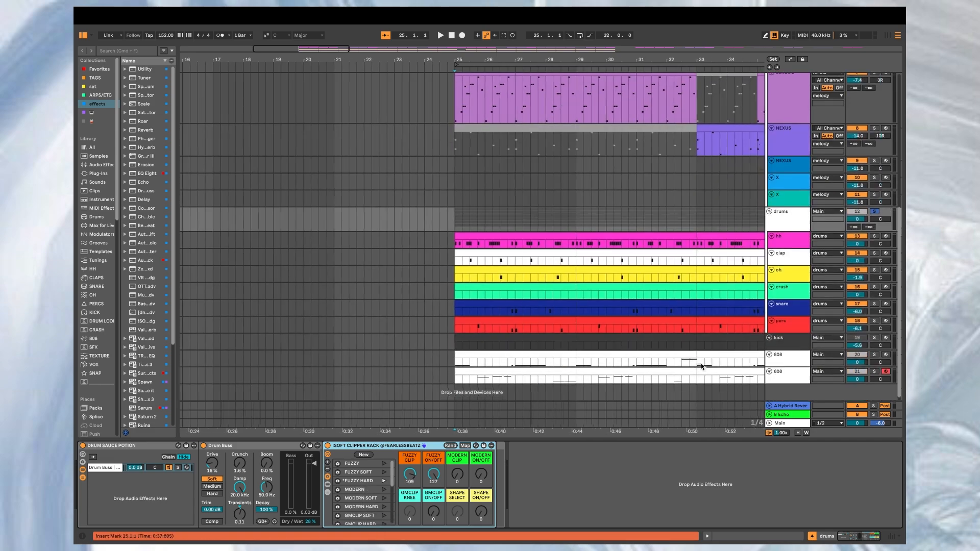
pyautogui.click(789, 327)
pyautogui.hscroll(-1, 639, 279)
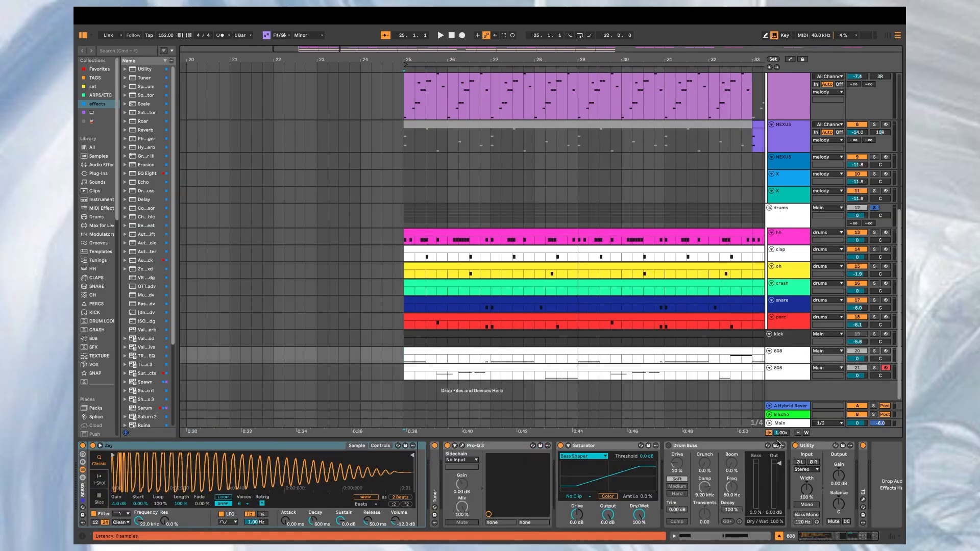
pyautogui.moveTo(778, 443); pyautogui.dragTo(767, 544)
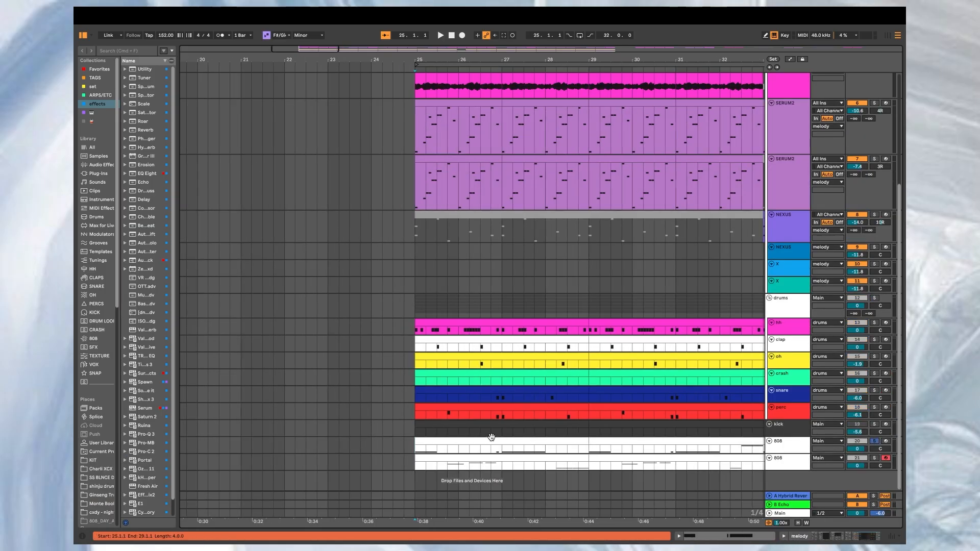
# Open the upper 808 track's first two clips in an enlarged note view and play them with the melody
pyautogui.doubleClick(492, 440)
pyautogui.moveTo(507, 423); pyautogui.dragTo(490, 208)
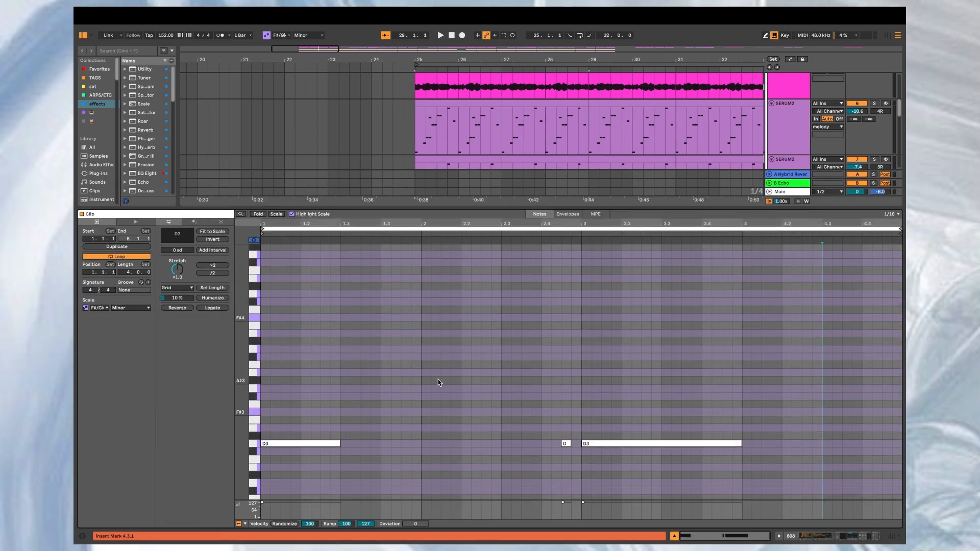
pyautogui.scroll(-3, 438, 382)
pyautogui.press('space')
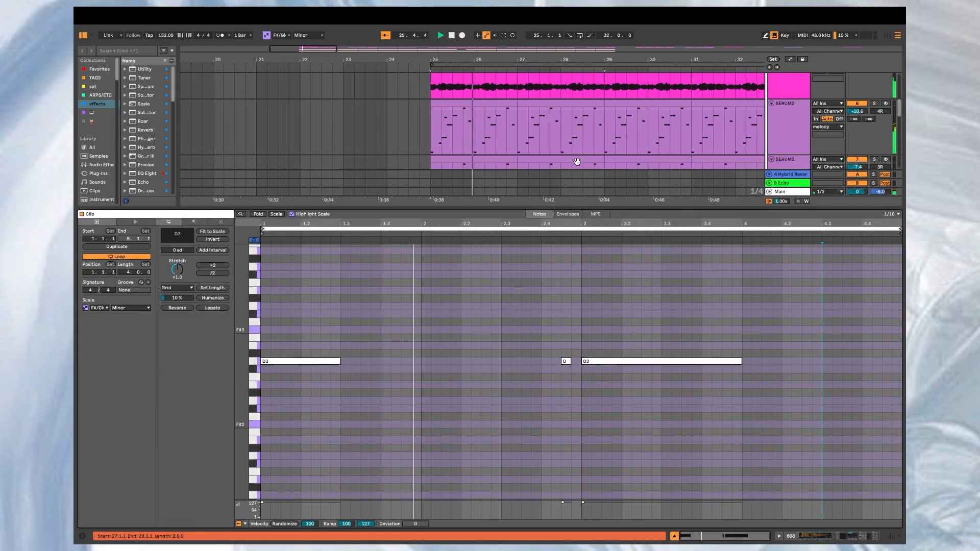
pyautogui.scroll(-5, 577, 162)
pyautogui.scroll(-12, 576, 161)
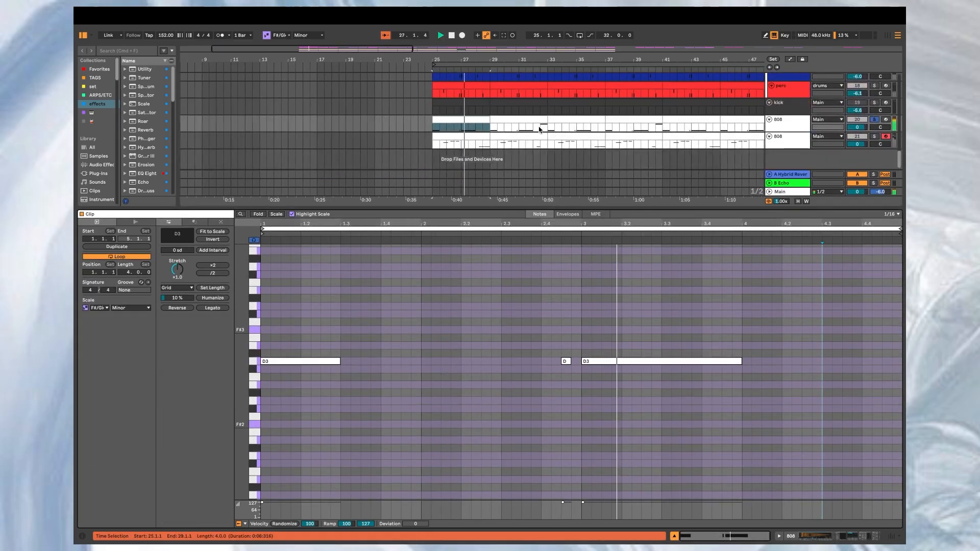
pyautogui.keyDown('shift'); pyautogui.click(539, 128); pyautogui.keyUp('shift')
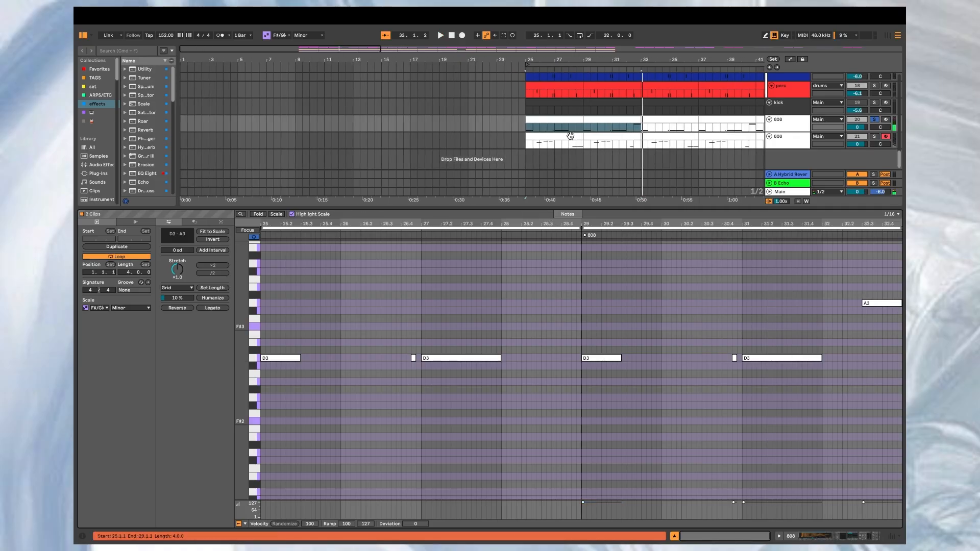
# Solo the lower 808 track and play its first two clips in the note view
pyautogui.click(571, 136)
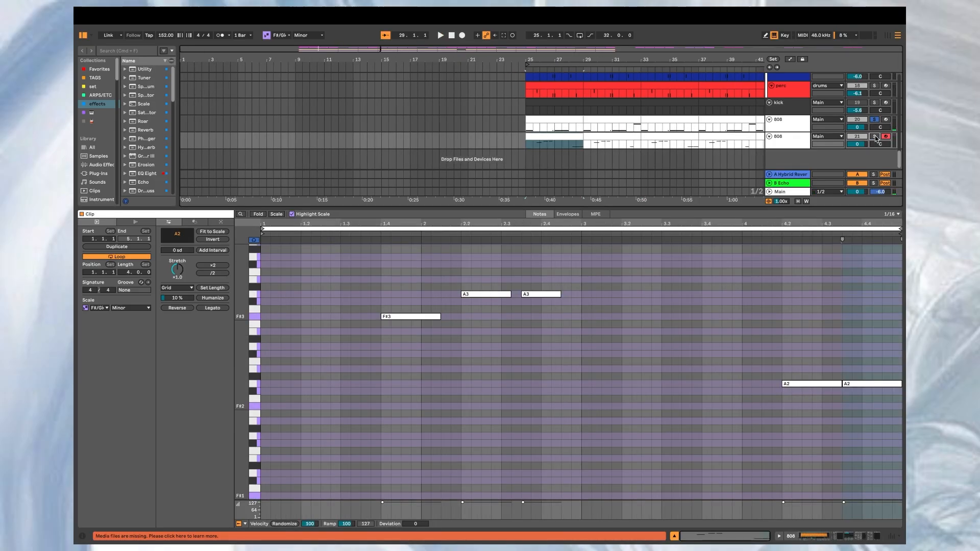
pyautogui.click(874, 137)
pyautogui.keyDown('shift'); pyautogui.click(601, 118); pyautogui.keyUp('shift')
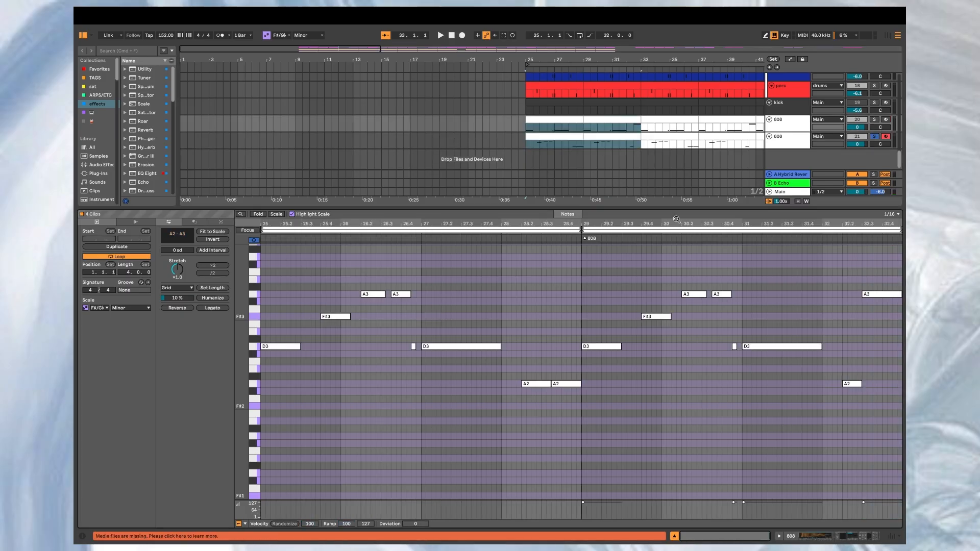
pyautogui.press('space')
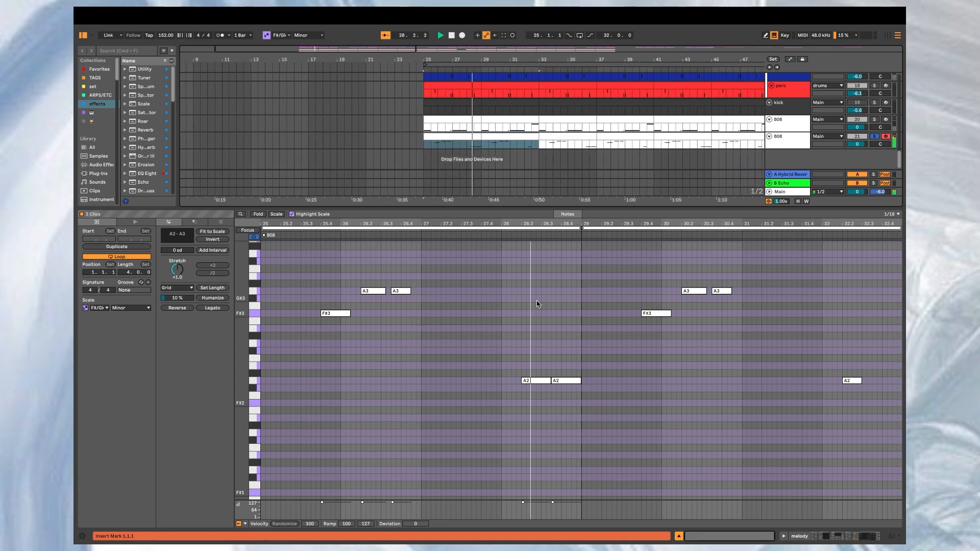
# Solo both 808 tracks, colour the lower one's first two clips green and play their notes together
pyautogui.keyDown('super'); pyautogui.click(875, 120); pyautogui.keyUp('super')
pyautogui.press('space')
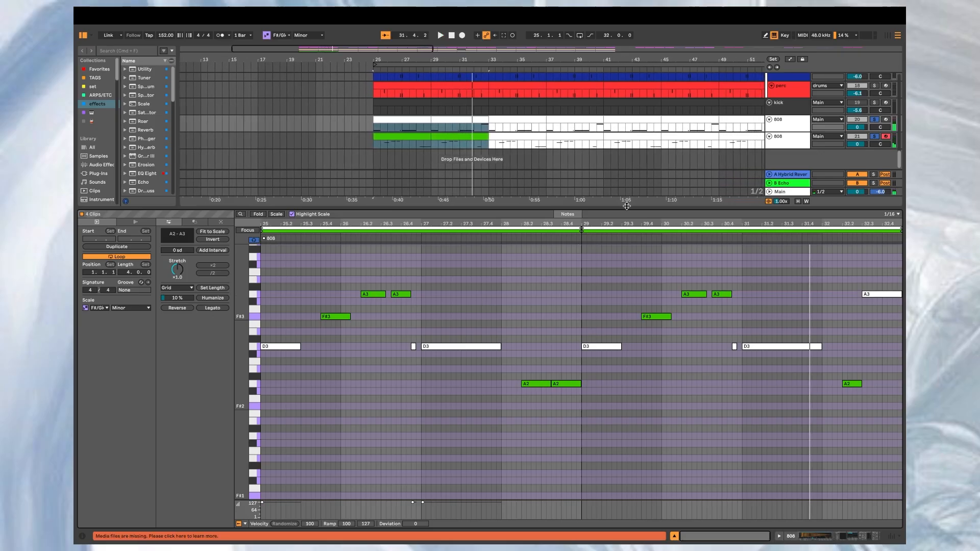
# Close the note view, unfold the upper 808 track and show its Zay sample and device chain
pyautogui.moveTo(627, 206); pyautogui.dragTo(619, 545)
pyautogui.scroll(4, 642, 299)
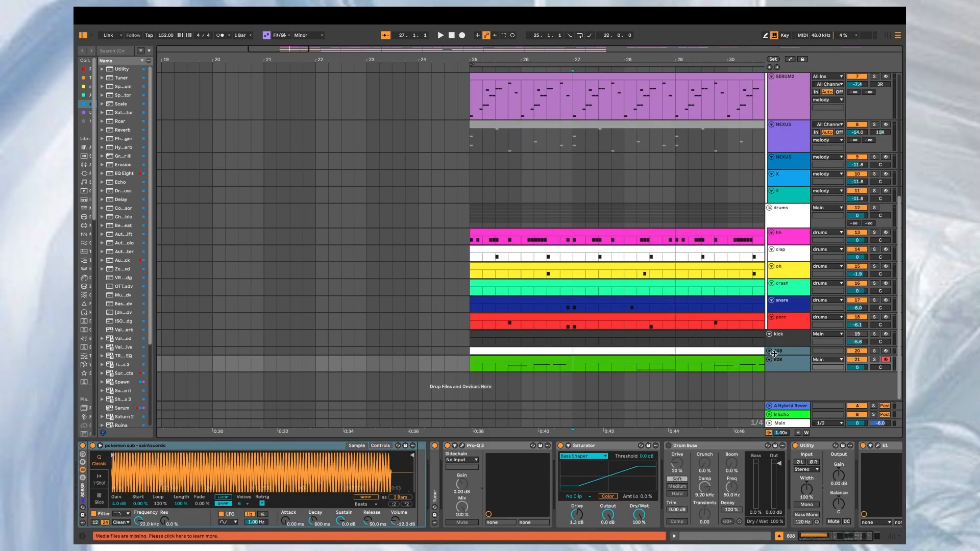
pyautogui.click(774, 354)
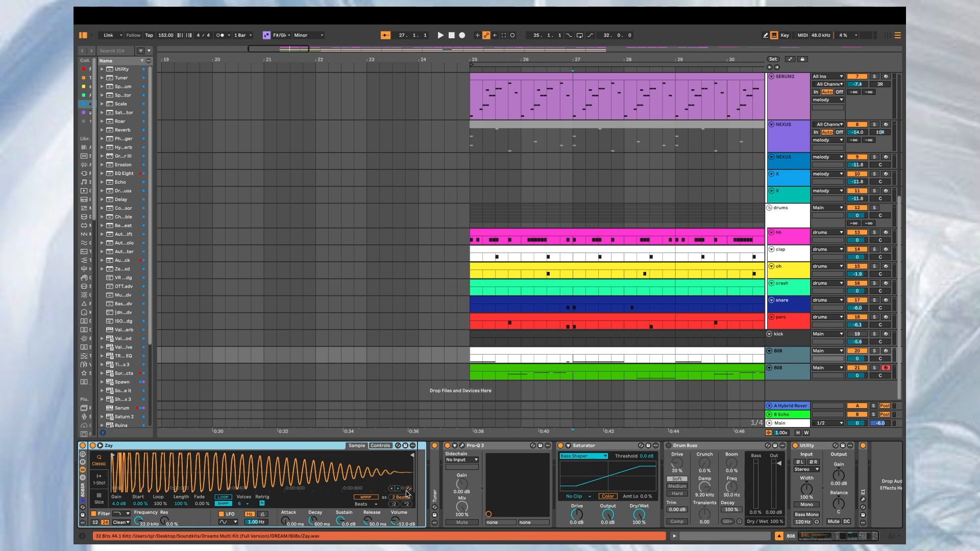
pyautogui.hscroll(1, 415, 492)
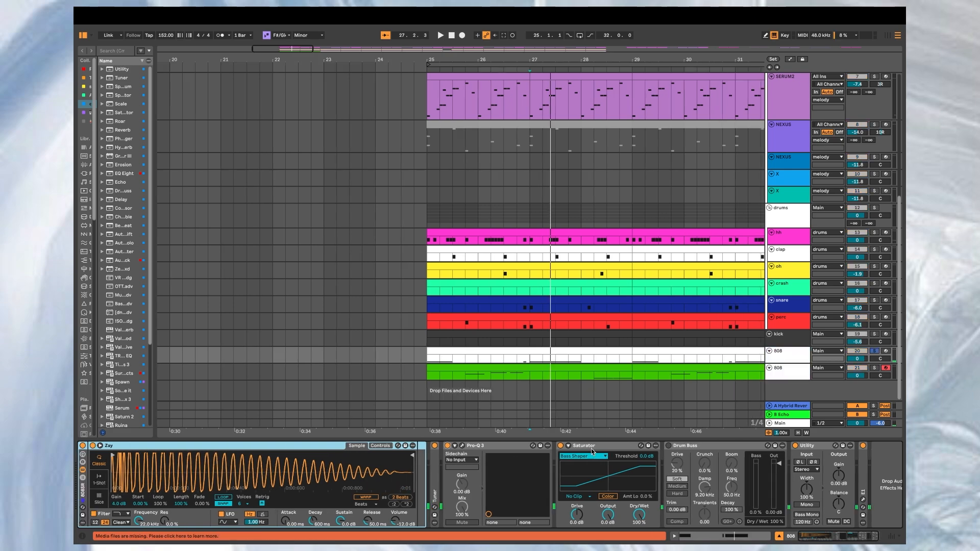
# Check the Saturator's Bass Shaper curve in the upper 808's chain and set its Drum Buss to Hard
pyautogui.click(593, 448)
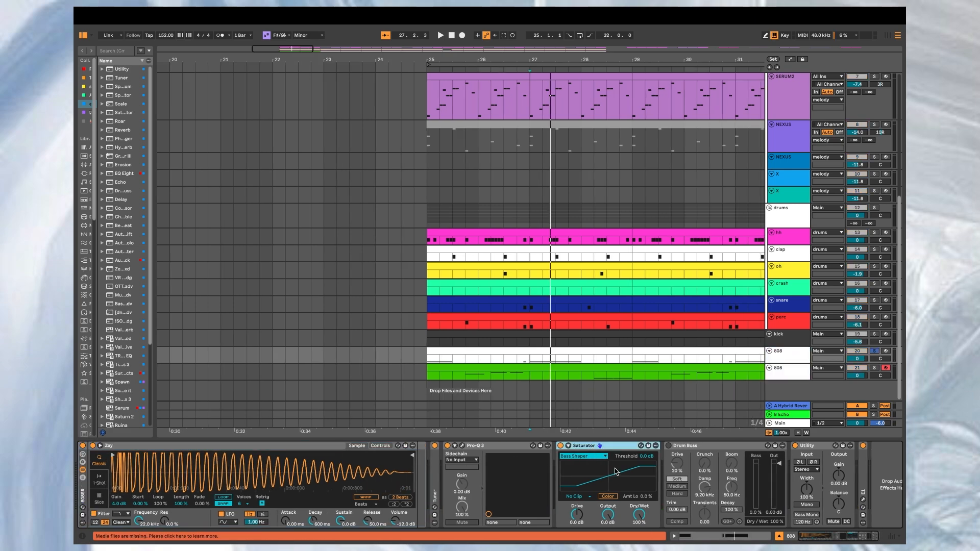
pyautogui.click(604, 457)
pyautogui.click(608, 457)
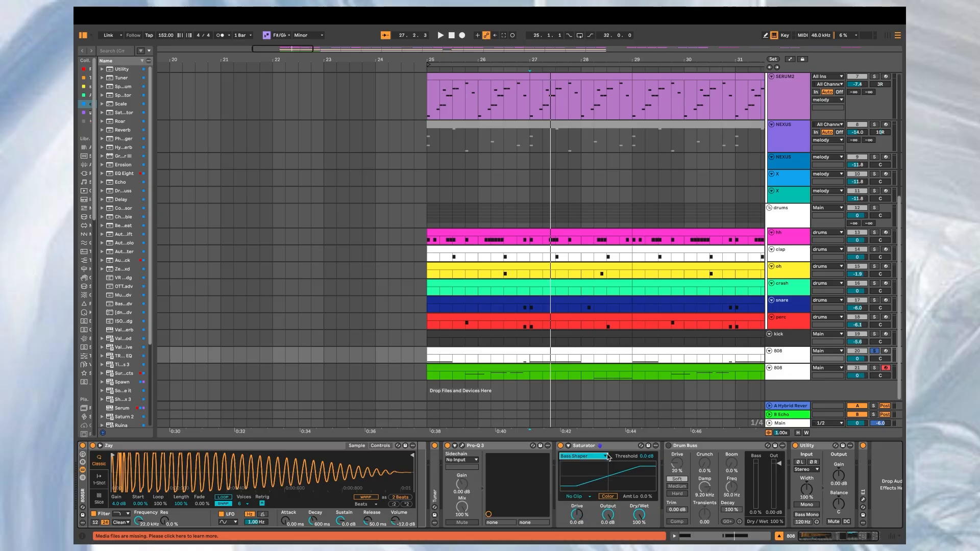
pyautogui.click(677, 493)
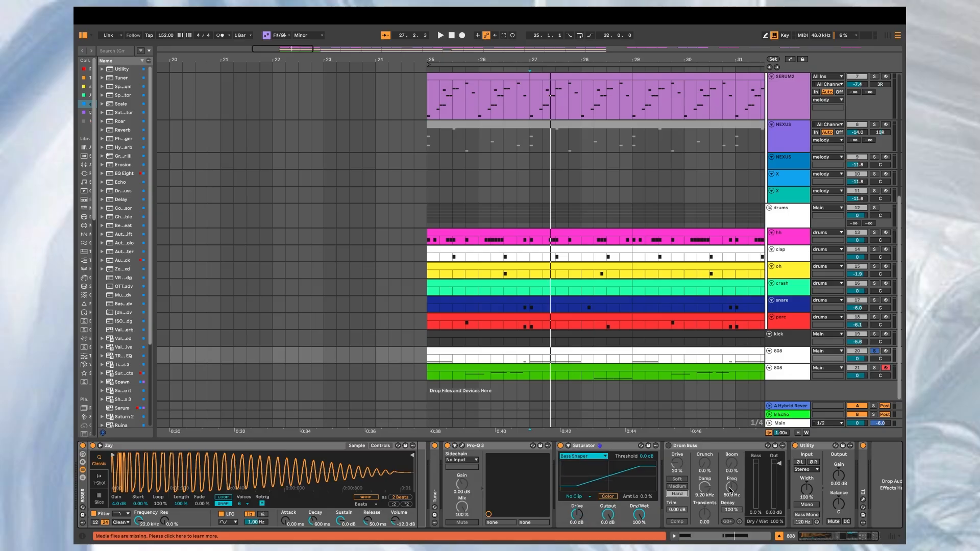
# Open the E1 plug-in window at the end of the upper 808's chain and move it aside to inspect its preset
pyautogui.doubleClick(866, 467)
pyautogui.click(877, 446)
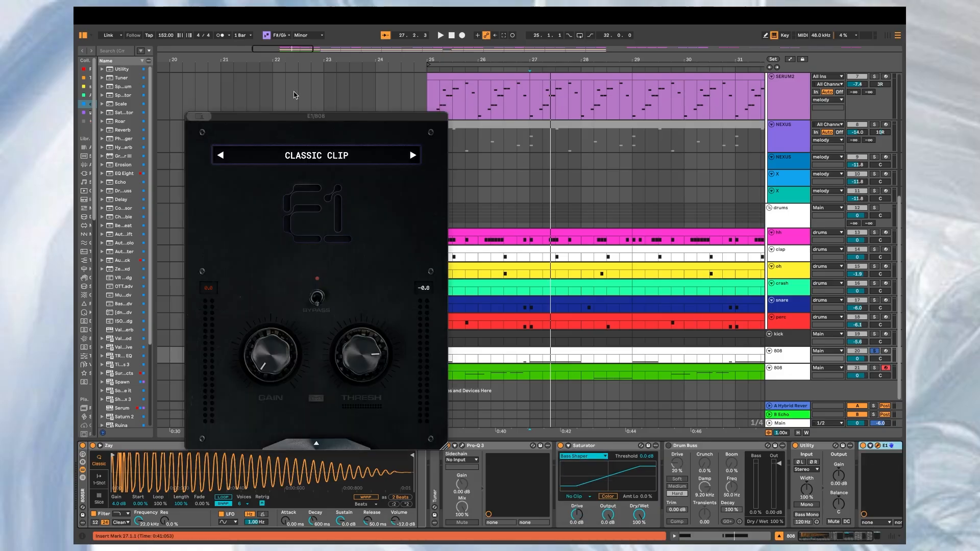
pyautogui.moveTo(292, 112); pyautogui.dragTo(493, 121)
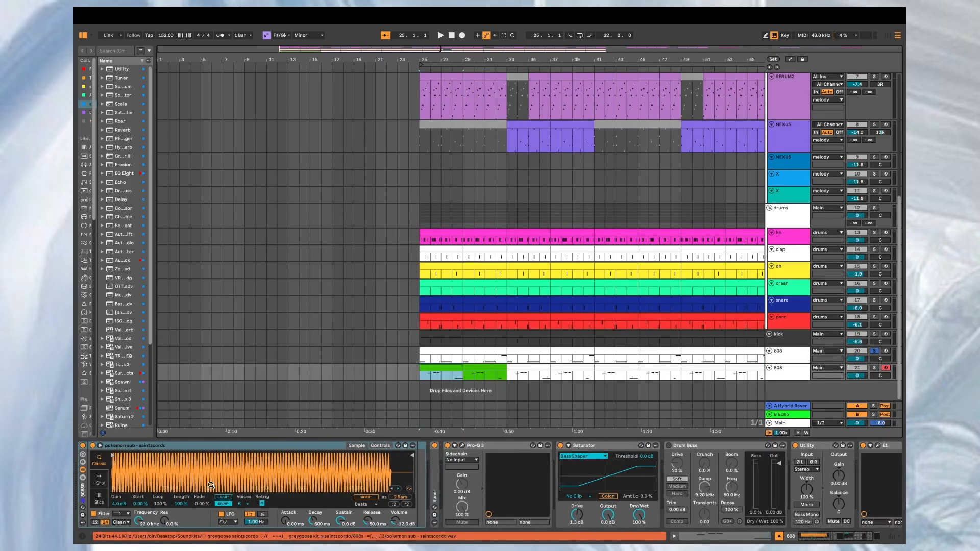
# Look across the arrangement's clips and open the Main track's effects chain
pyautogui.hscroll(3, 487, 493)
pyautogui.hscroll(-3, 533, 493)
pyautogui.hscroll(3, 526, 470)
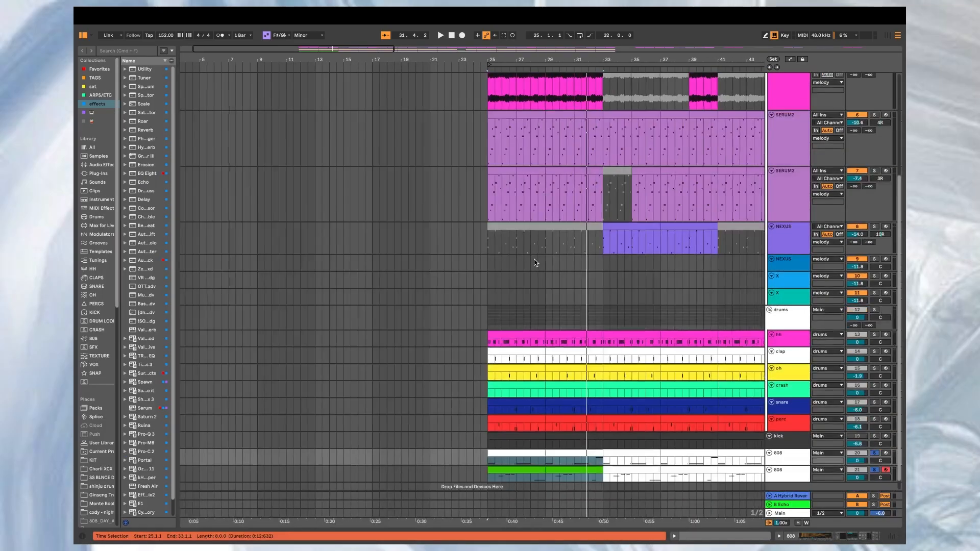
pyautogui.hscroll(3, 532, 260)
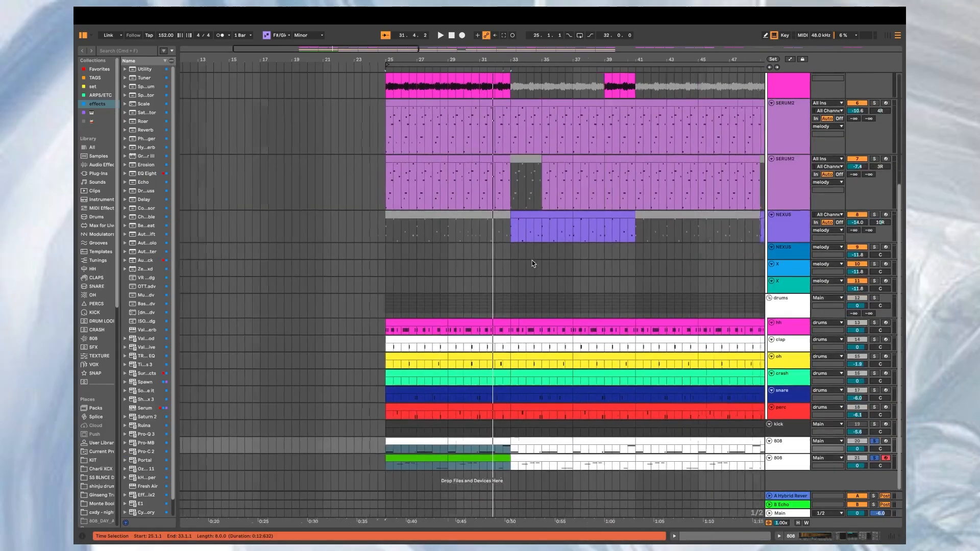
pyautogui.doubleClick(788, 515)
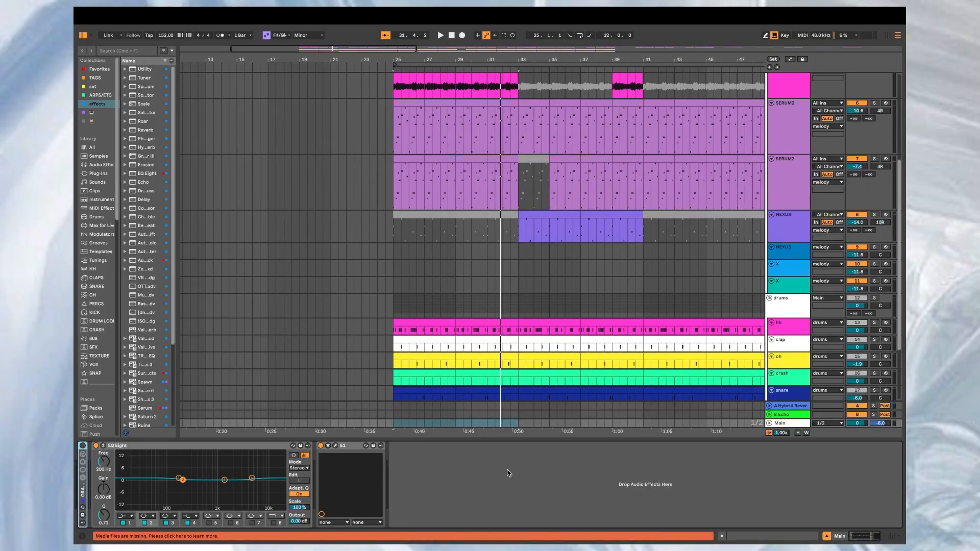
# Inspect the low and high shelf bands of the EQ Eight on the Main track
pyautogui.click(115, 448)
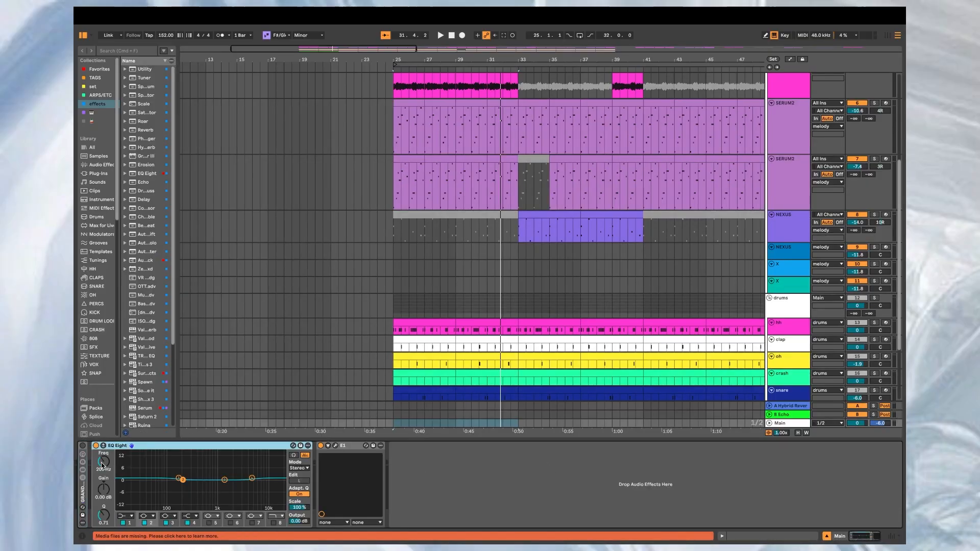
pyautogui.click(179, 478)
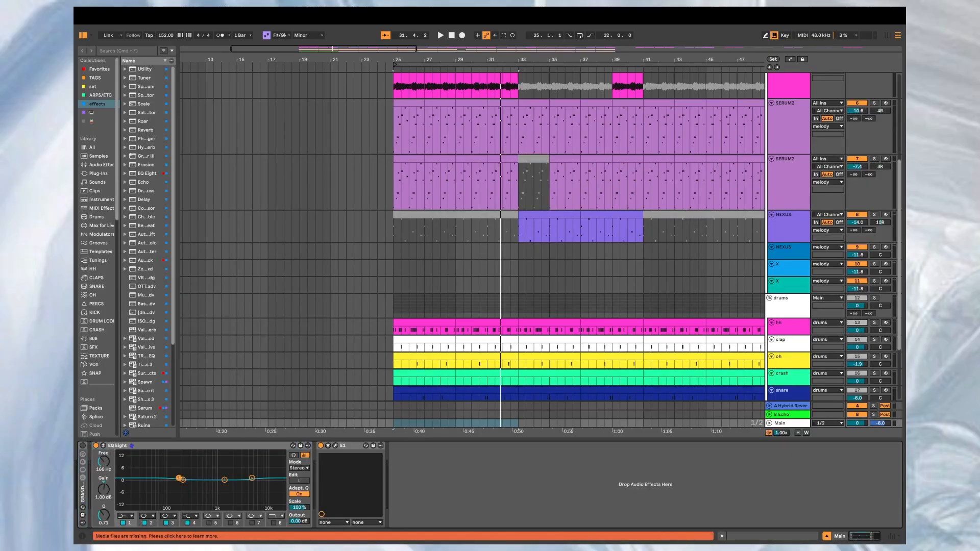
pyautogui.click(252, 478)
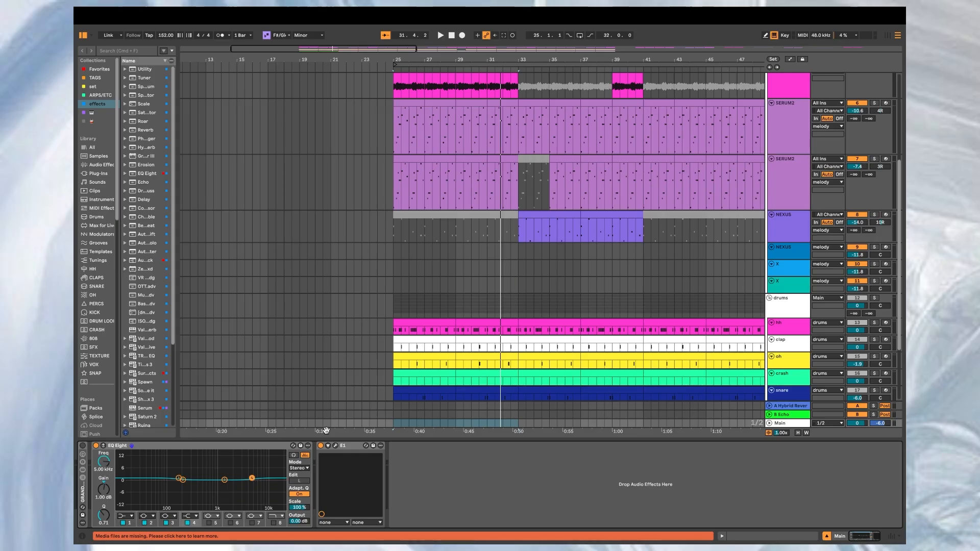
pyautogui.click(180, 479)
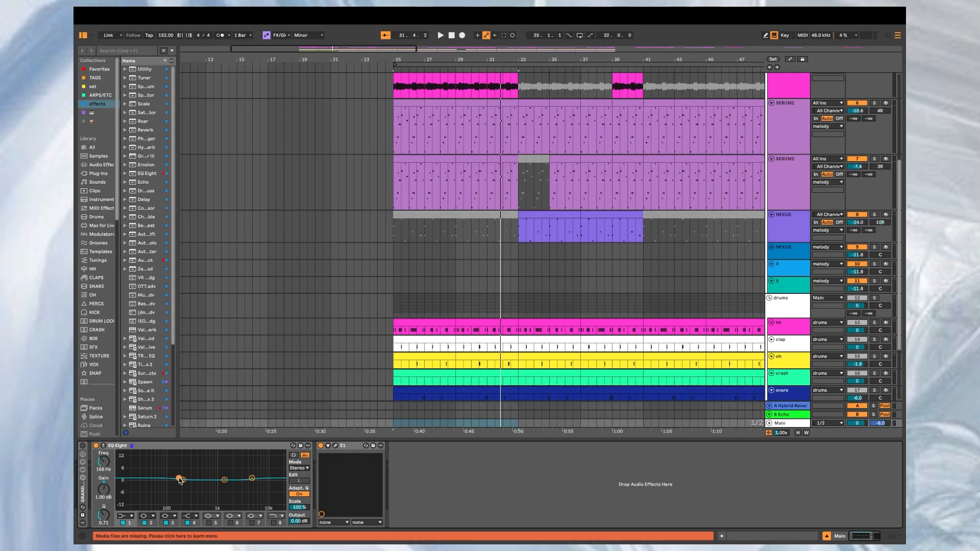
# Open the Main track's E1 plug-in and switch its preset to Classic Clip and back to Master II
pyautogui.click(343, 448)
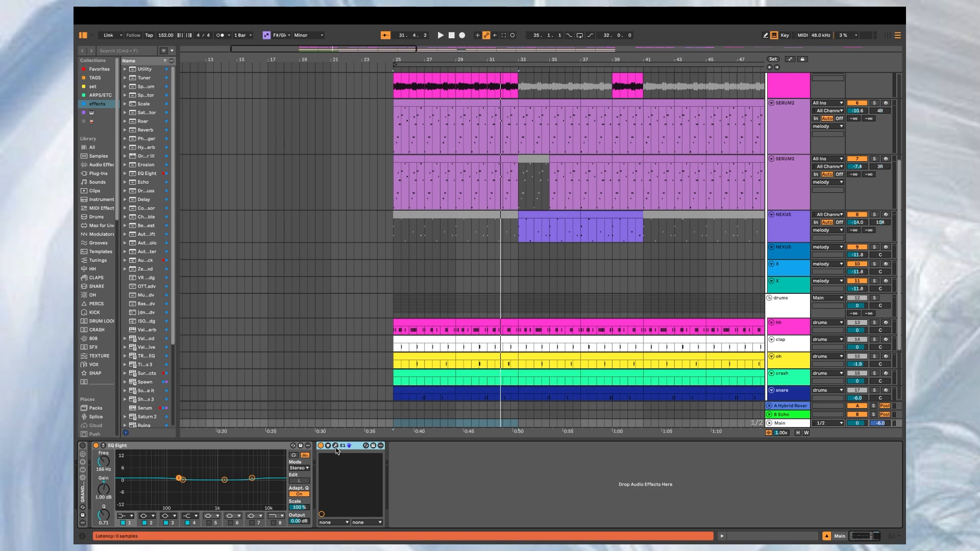
pyautogui.click(336, 446)
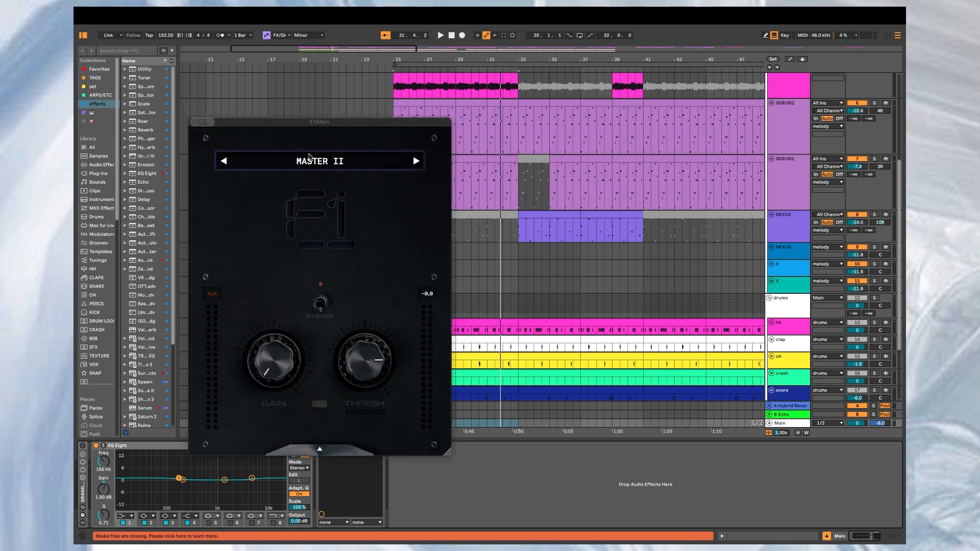
pyautogui.click(223, 162)
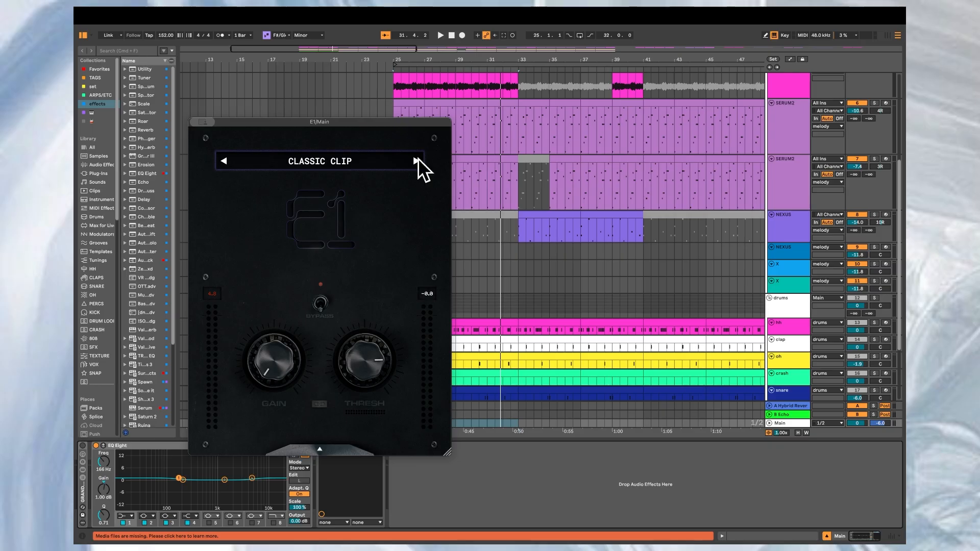
pyautogui.click(416, 161)
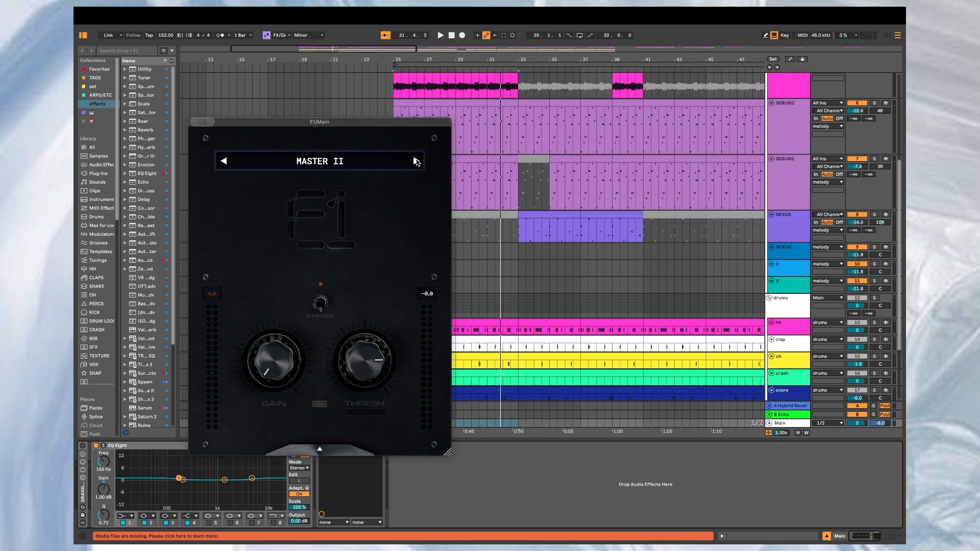
# Close the Main track's effects and look over the melody clips along the arrangement
pyautogui.click(324, 445)
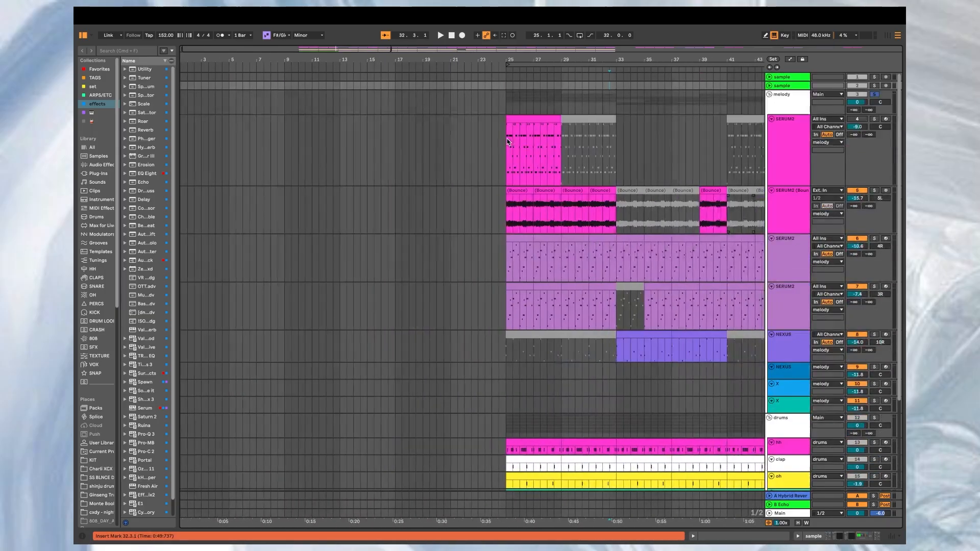
pyautogui.hscroll(10, 507, 139)
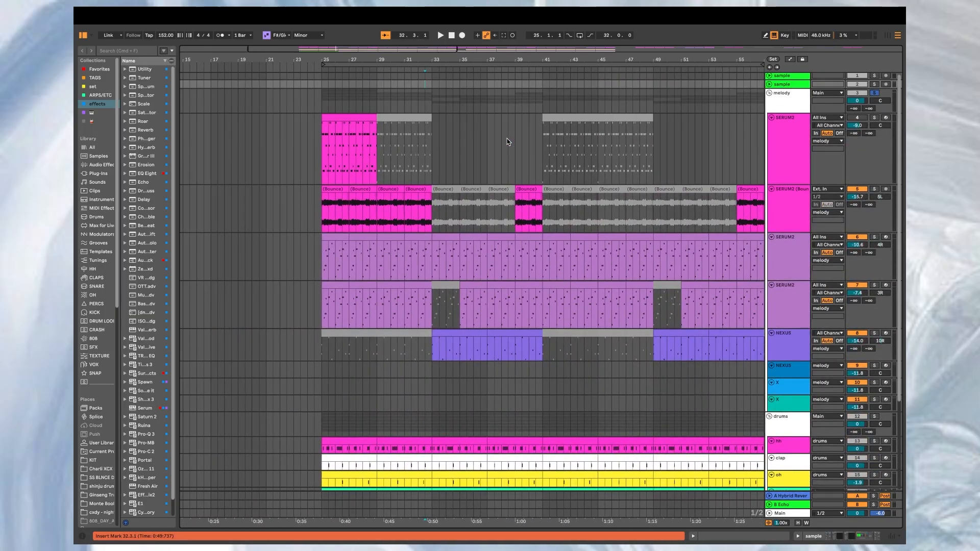
# Select the first SERUM2 track and look over the melody, drum and 808 clips throughout the arrangement
pyautogui.click(797, 171)
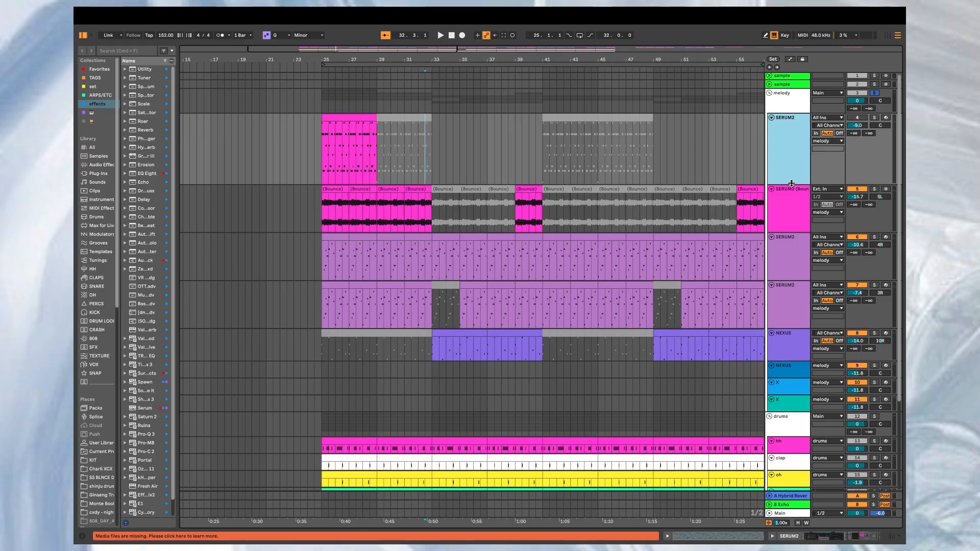
pyautogui.click(790, 306)
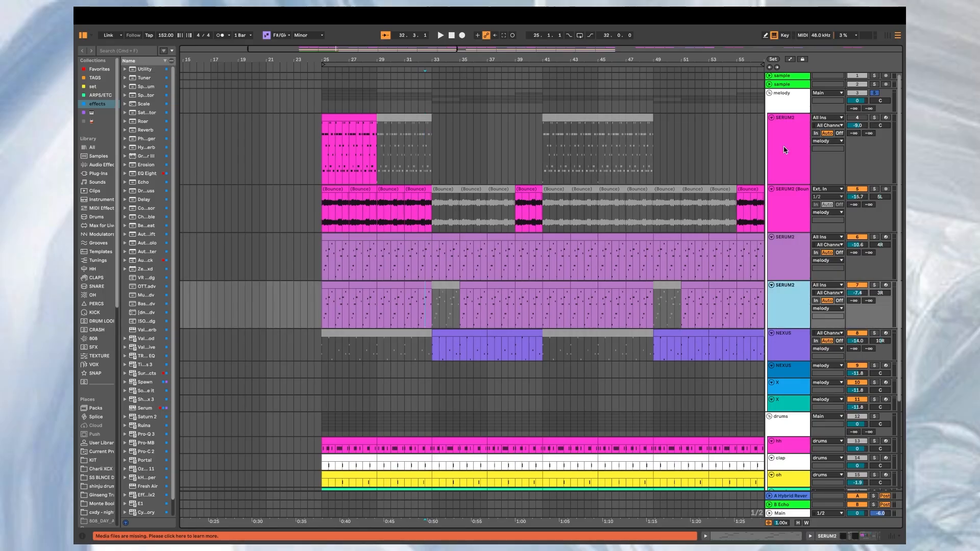
pyautogui.click(785, 149)
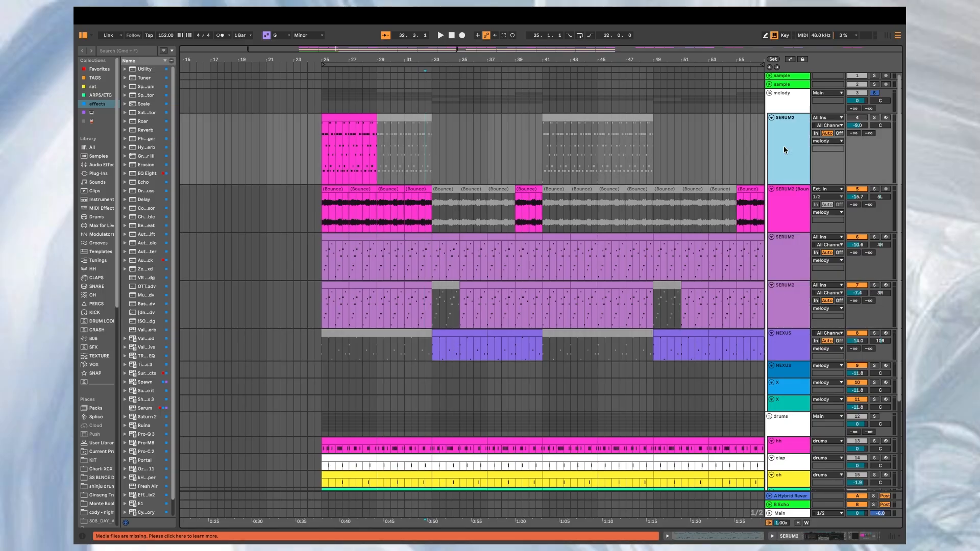
pyautogui.hscroll(-3, 499, 256)
pyautogui.scroll(-5, 500, 257)
pyautogui.scroll(2, 498, 256)
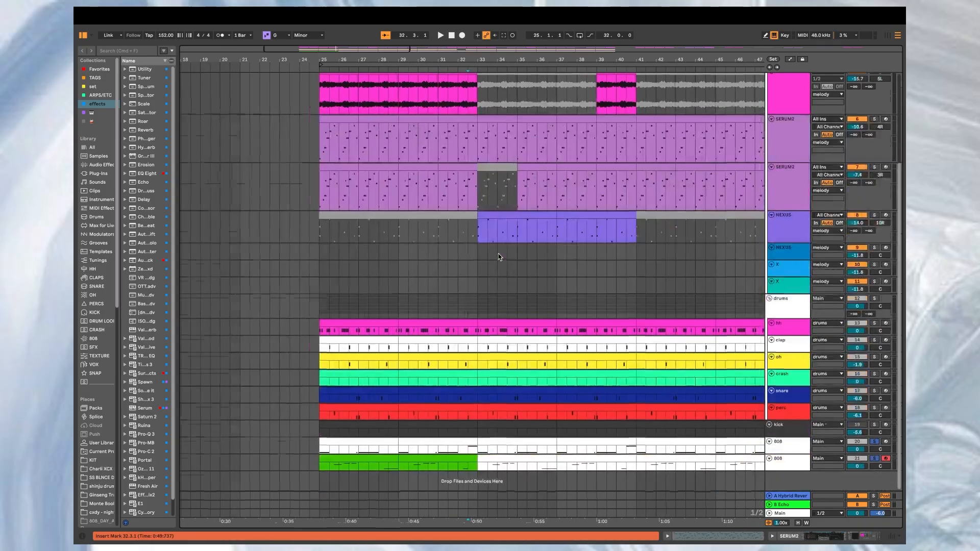
pyautogui.hscroll(3, 499, 255)
pyautogui.scroll(4, 405, 214)
pyautogui.scroll(-5, 396, 223)
pyautogui.scroll(5, 393, 225)
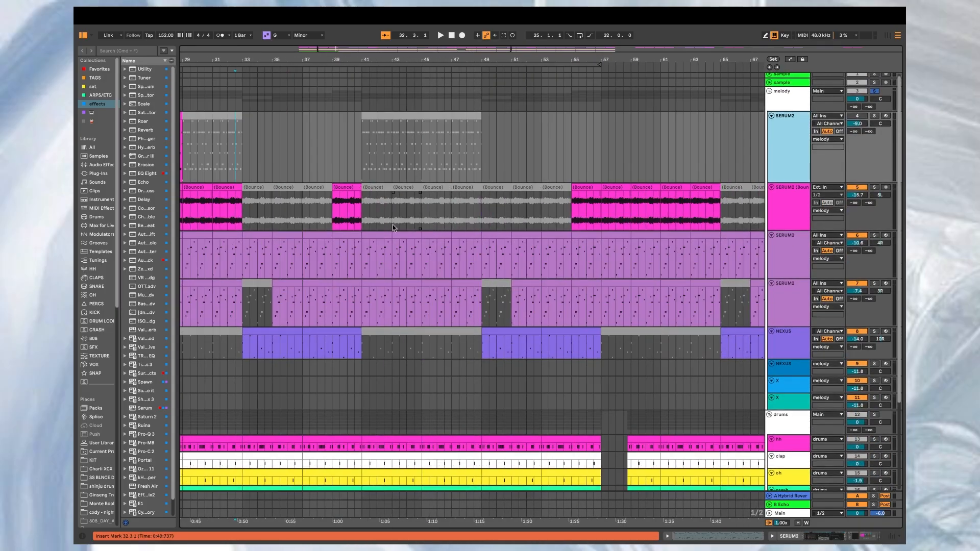
pyautogui.hscroll(-4, 393, 225)
pyautogui.scroll(-1, 393, 224)
# Turn off the melody group's solo and play the full beat from bar 25
pyautogui.click(315, 134)
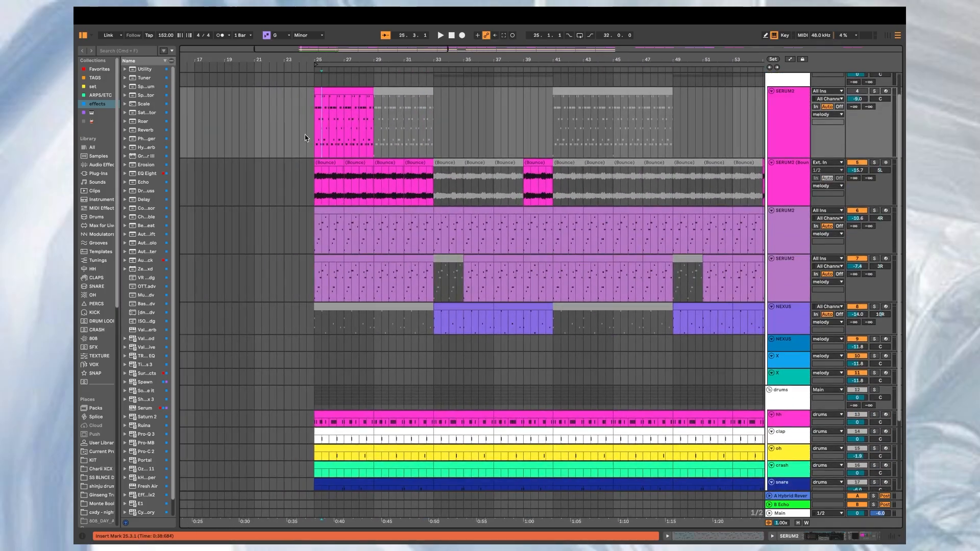
pyautogui.hscroll(3, 270, 202)
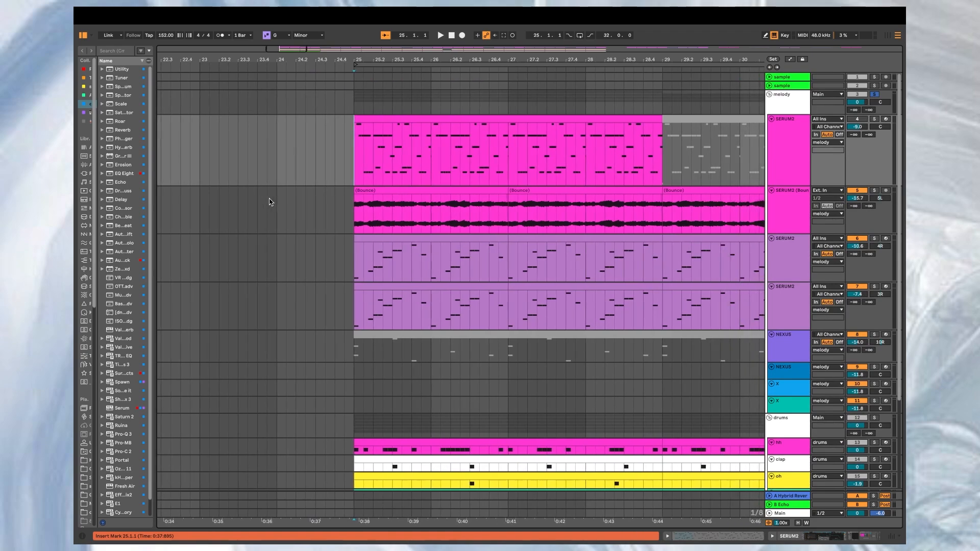
pyautogui.hscroll(2, 270, 202)
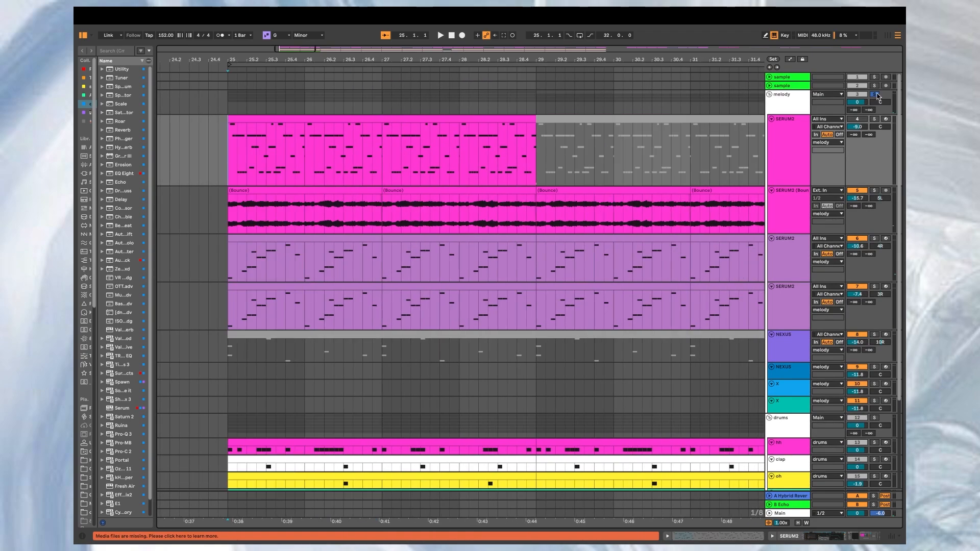
pyautogui.press('space')
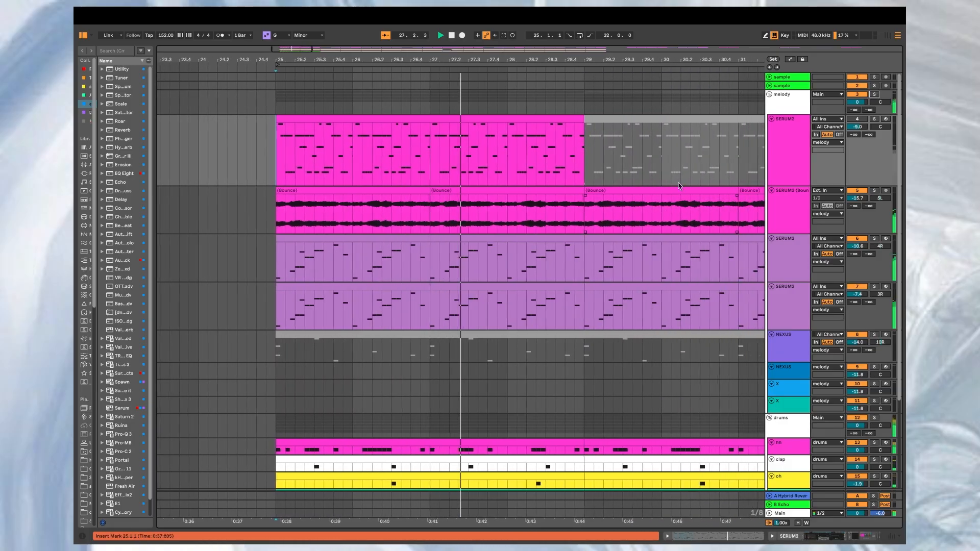
# Check the melody, drum and 808 levels in the Session View mixer during playback and return to the Arrangement View
pyautogui.press('Tab')
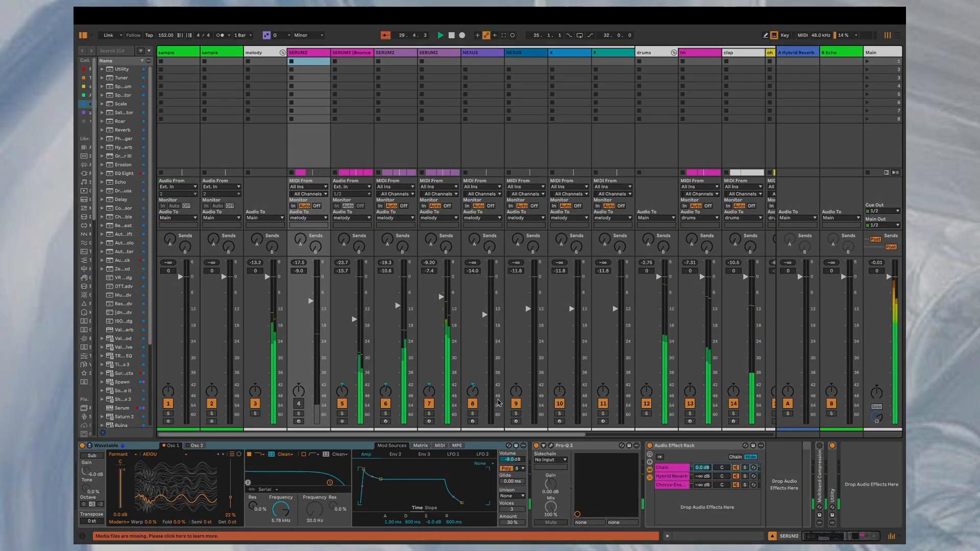
pyautogui.hscroll(5, 499, 403)
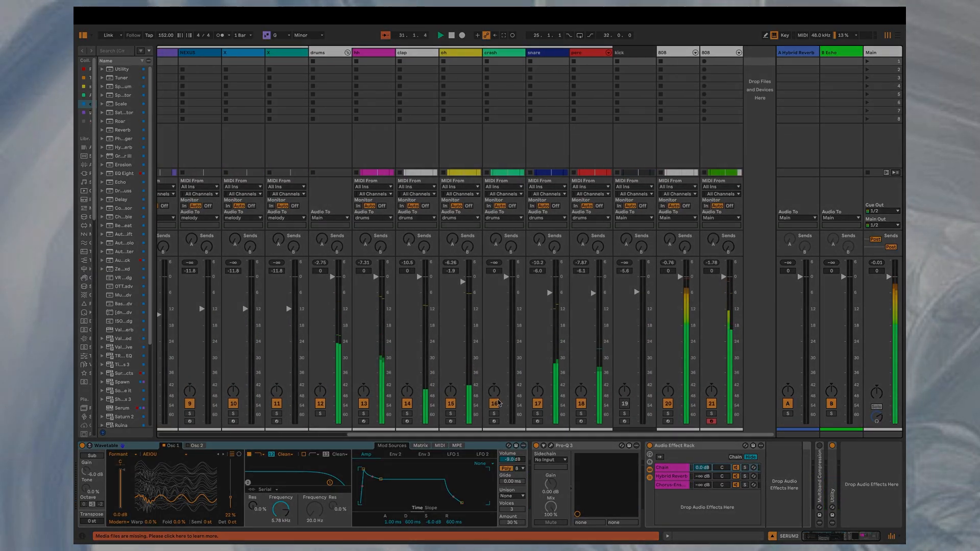
pyautogui.press('Tab')
# Look over the drum and 808 clips during playback and select the upper 808 track
pyautogui.scroll(-5, 508, 391)
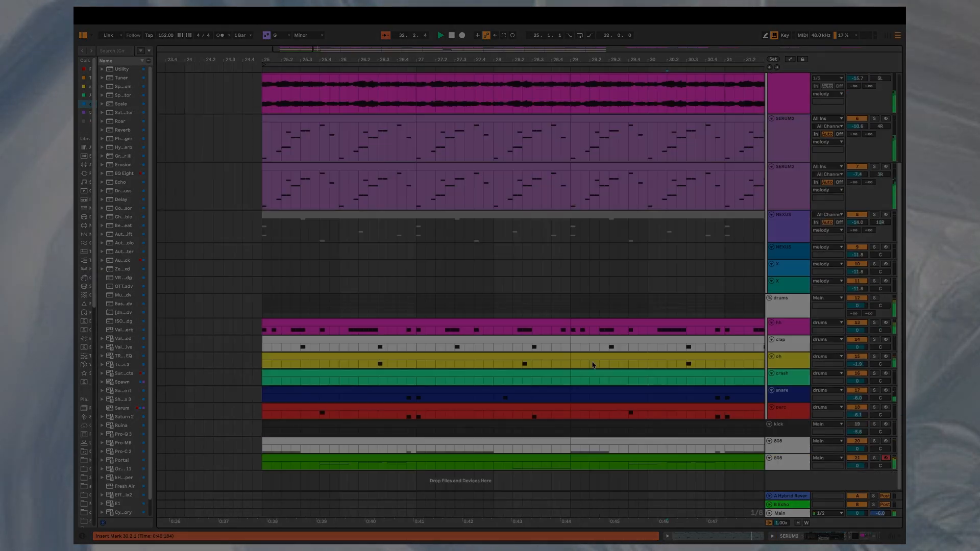
pyautogui.scroll(-3, 508, 391)
pyautogui.moveTo(823, 17)
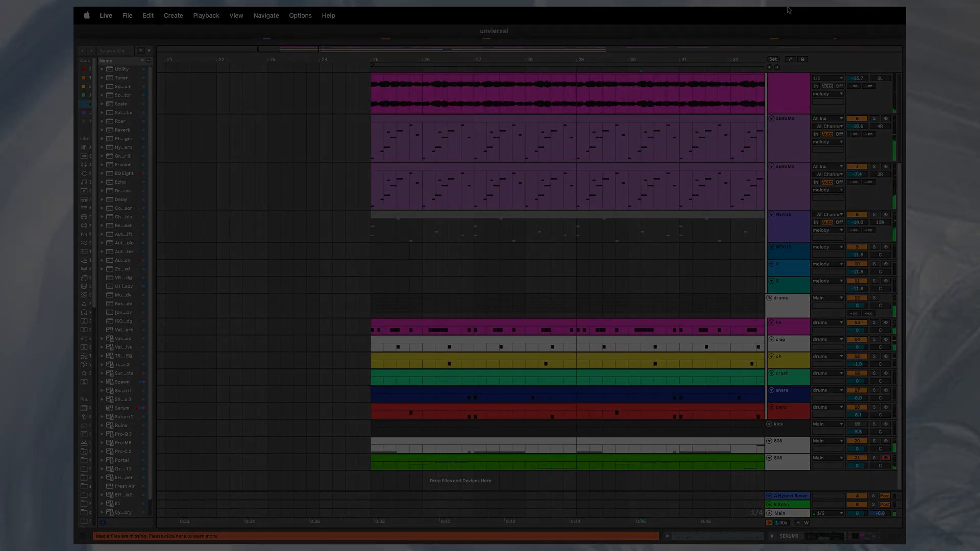
pyautogui.click(779, 446)
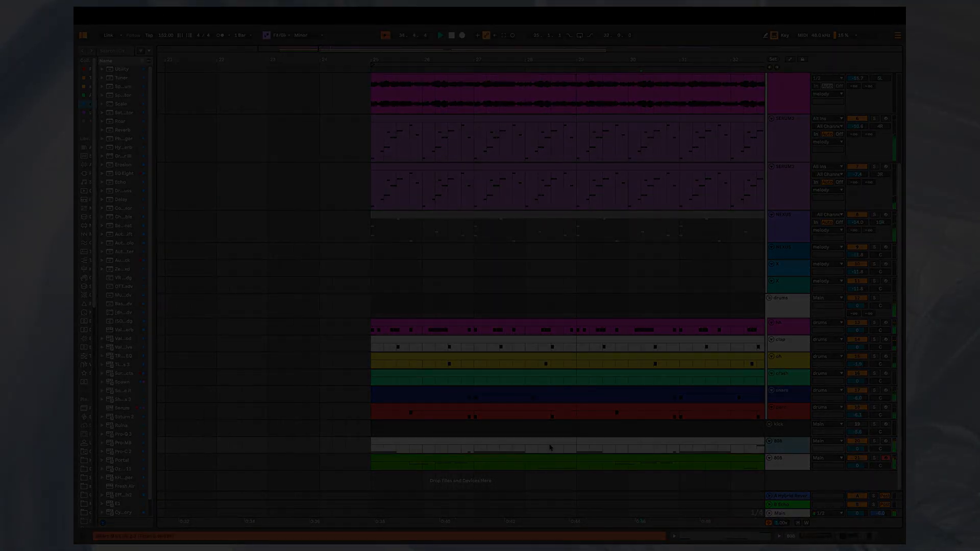